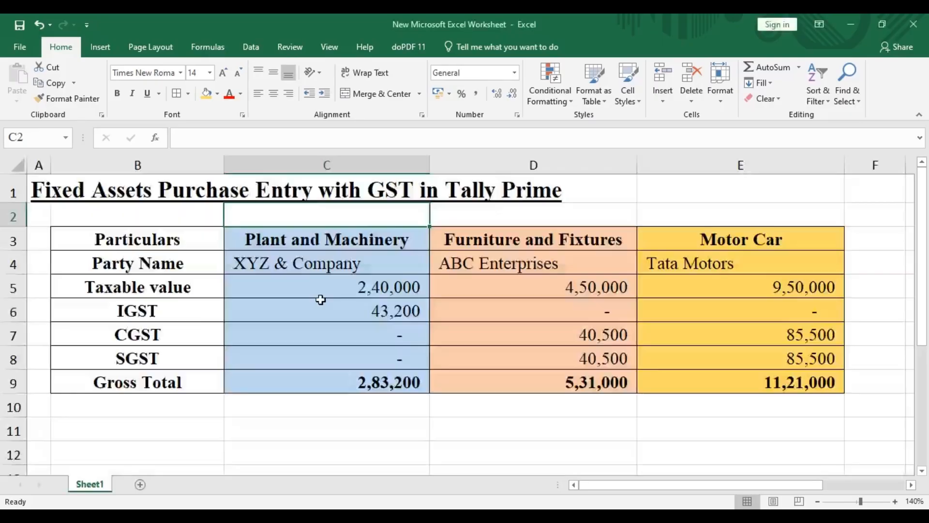
Step: Review the Excel worksheet's party names, taxable values, GST and gross totals for Plant and Machinery, Furniture and Fixtures, and Motor Car
{"action": "left_click", "coordinate": [332, 271]}
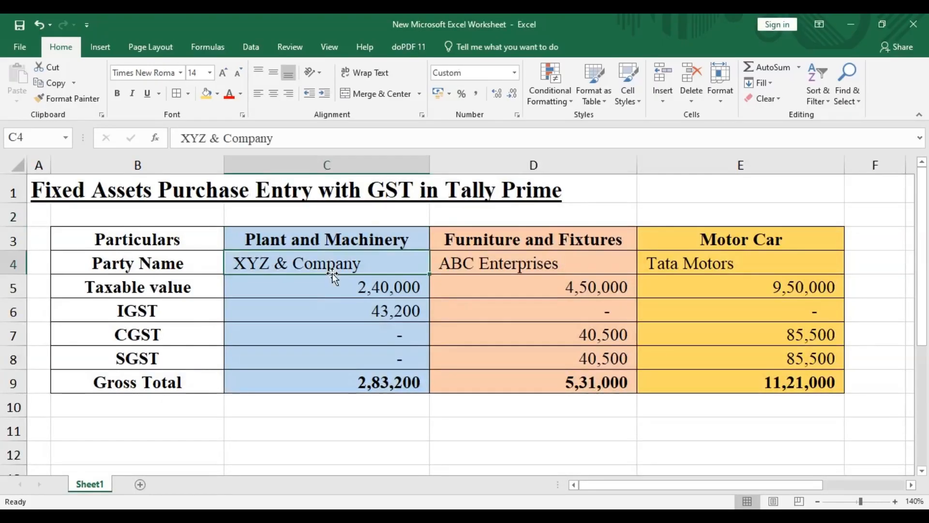
{"action": "left_click", "coordinate": [303, 230]}
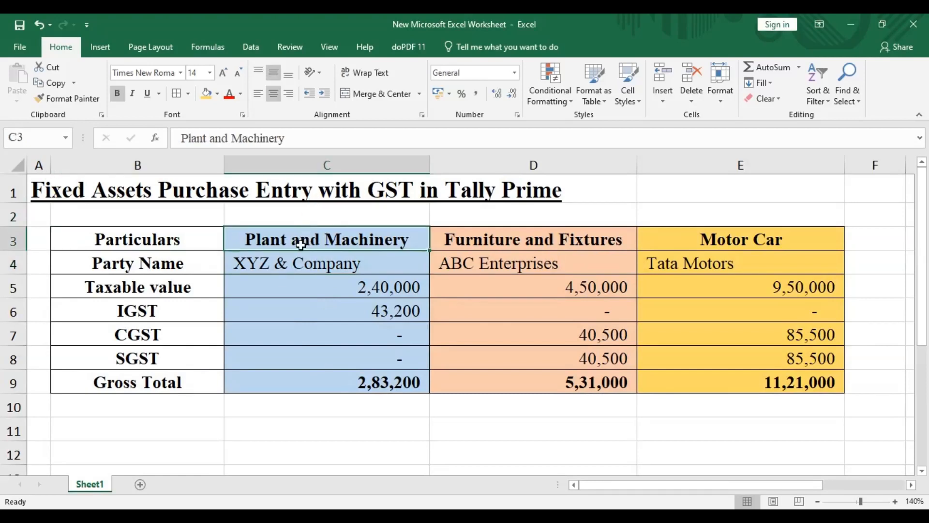
{"action": "left_click", "coordinate": [300, 263]}
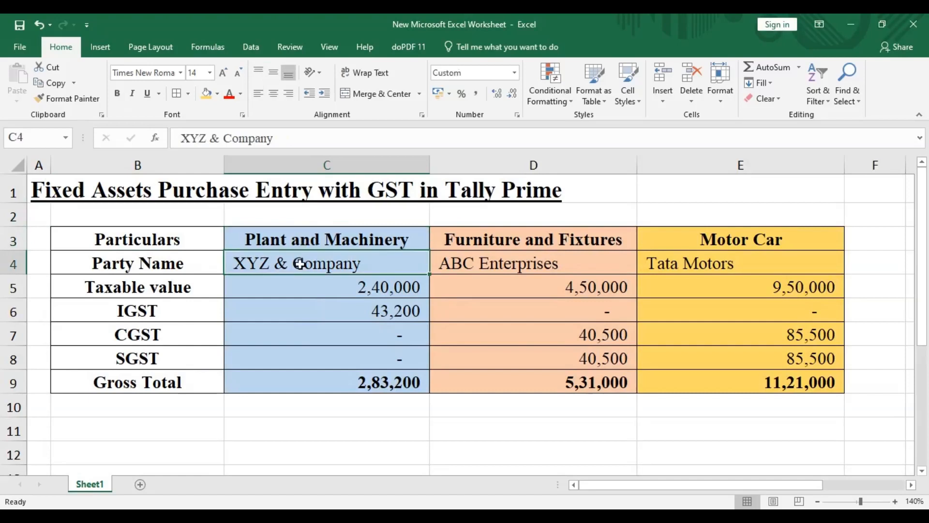
{"action": "left_click", "coordinate": [293, 287]}
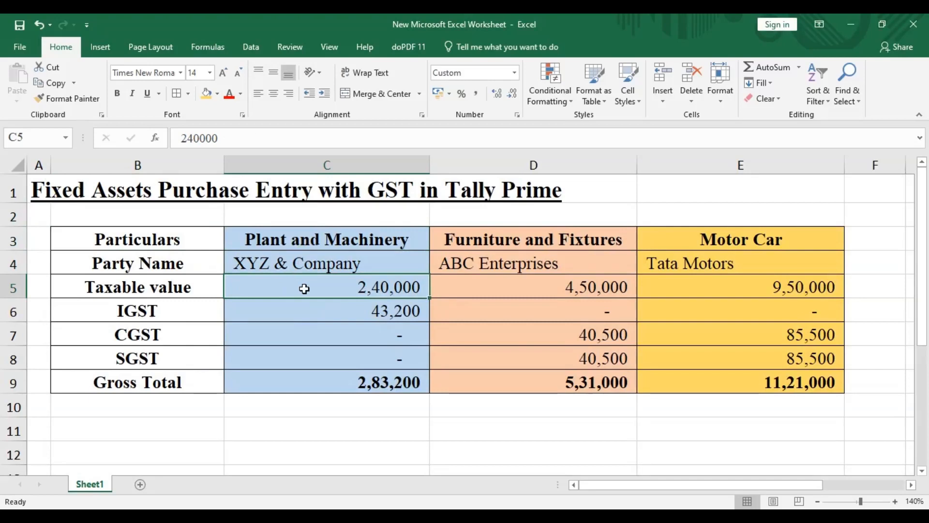
{"action": "left_click", "coordinate": [300, 312]}
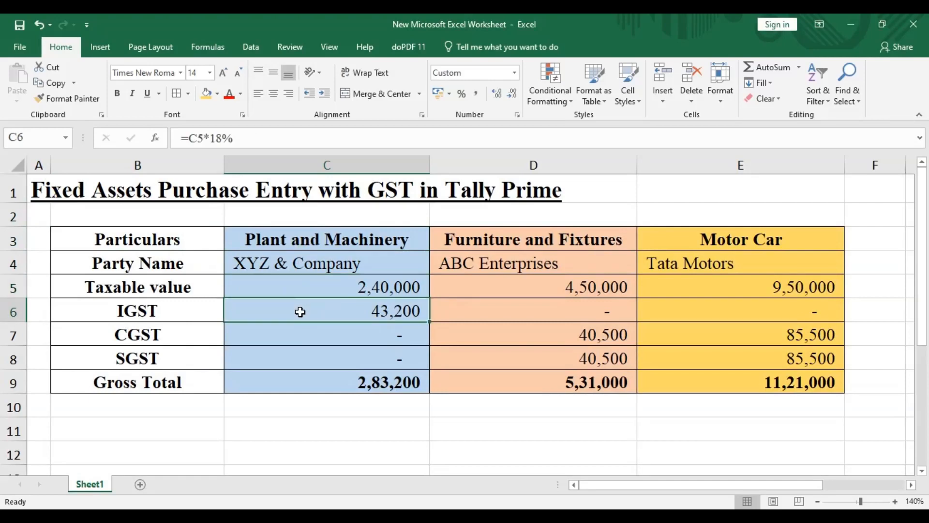
{"action": "left_click", "coordinate": [298, 391]}
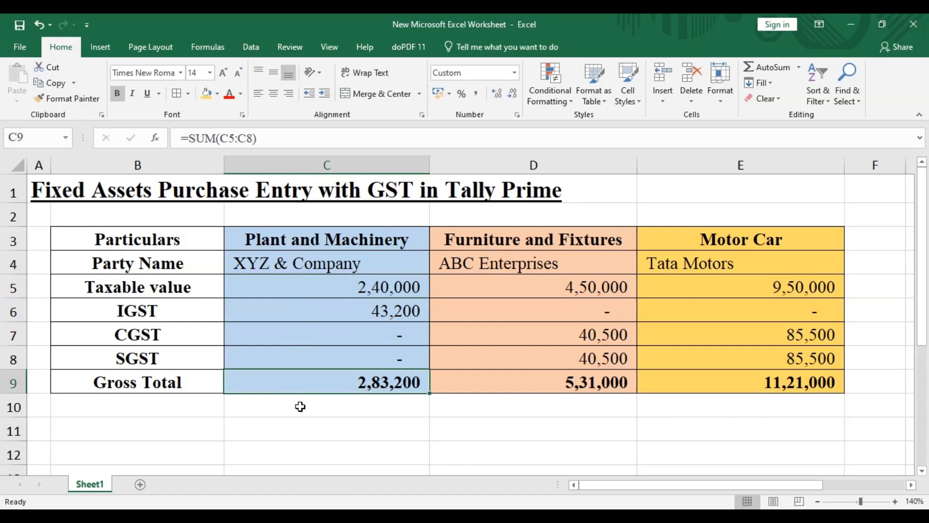
{"action": "left_click_drag", "start_coordinate": [506, 243], "coordinate": [507, 372]}
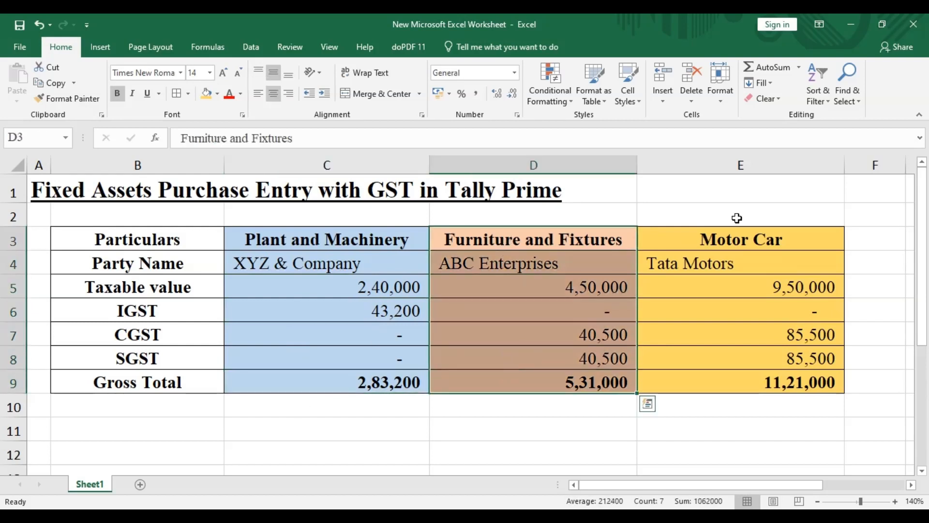
{"action": "left_click_drag", "start_coordinate": [736, 230], "coordinate": [736, 390]}
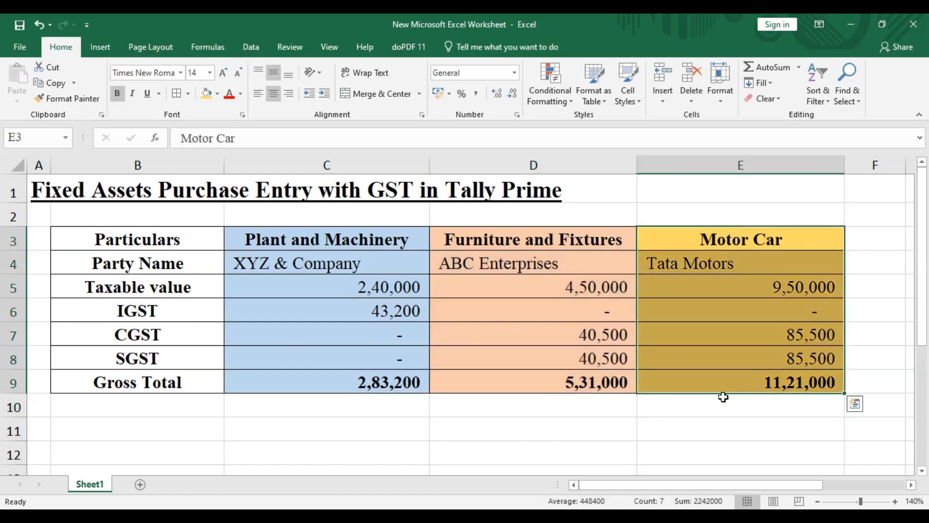
{"action": "left_click", "coordinate": [281, 437]}
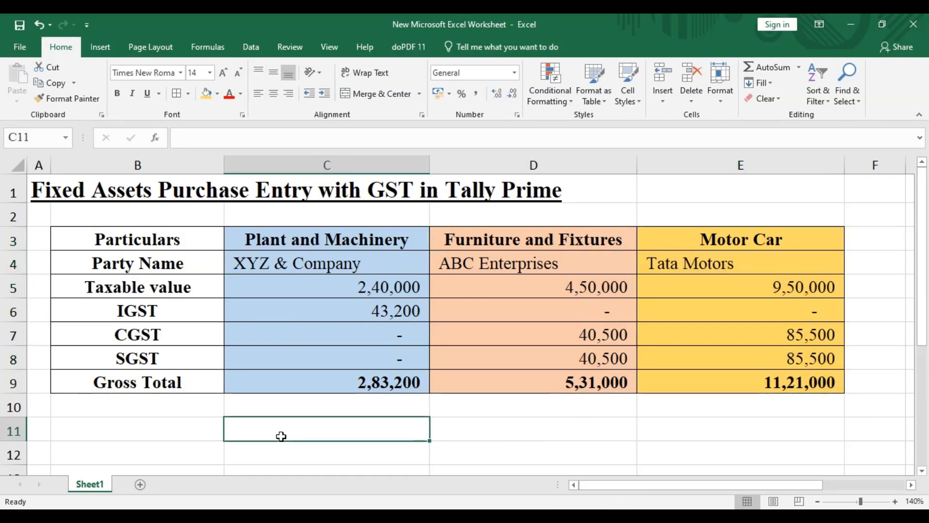
{"action": "left_click", "coordinate": [285, 270]}
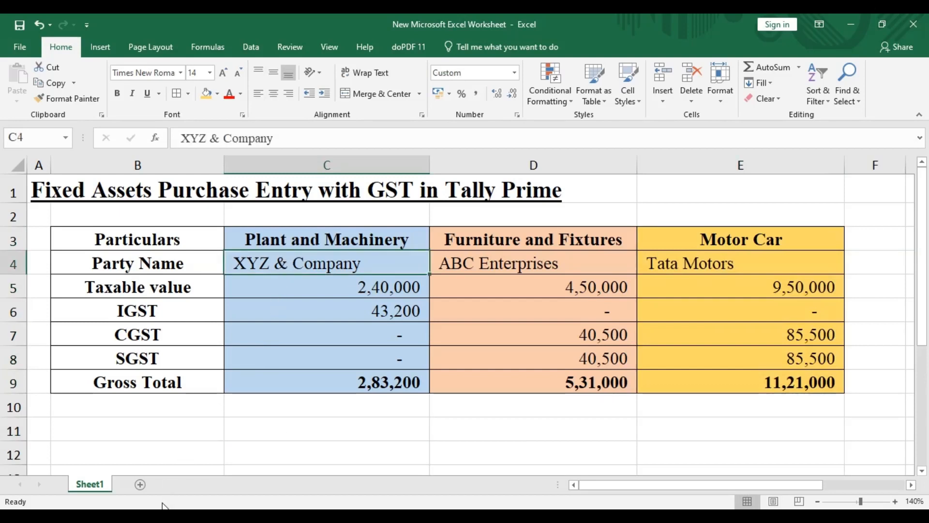
Step: Switch to TallyPrime and open the form for creating a new ledger
{"action": "left_click", "coordinate": [216, 483]}
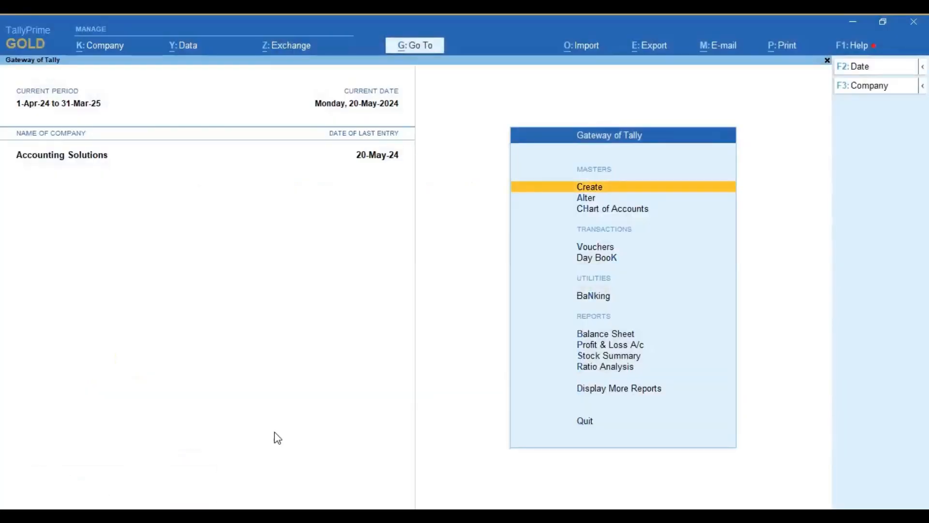
{"action": "key", "text": "Down"}
{"action": "key", "text": "Up"}
{"action": "key", "text": "Return"}
{"action": "key", "text": "Down"}
{"action": "key", "text": "Down"}
{"action": "key", "text": "Up"}
{"action": "key", "text": "Return"}
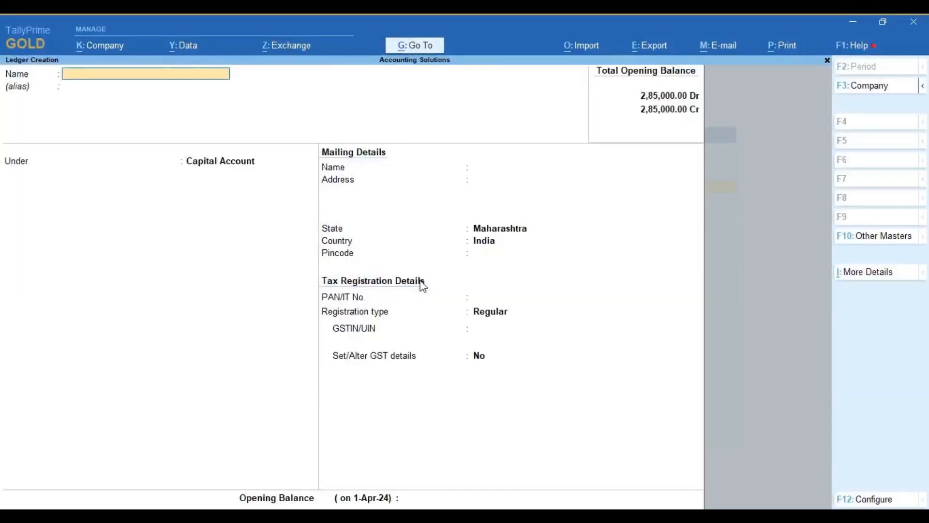
Step: Name the new ledger XYZ & Company and place it under the Sundry Creditors group
{"action": "type", "text": "XYZ & Company"}
{"action": "key", "text": "Return"}
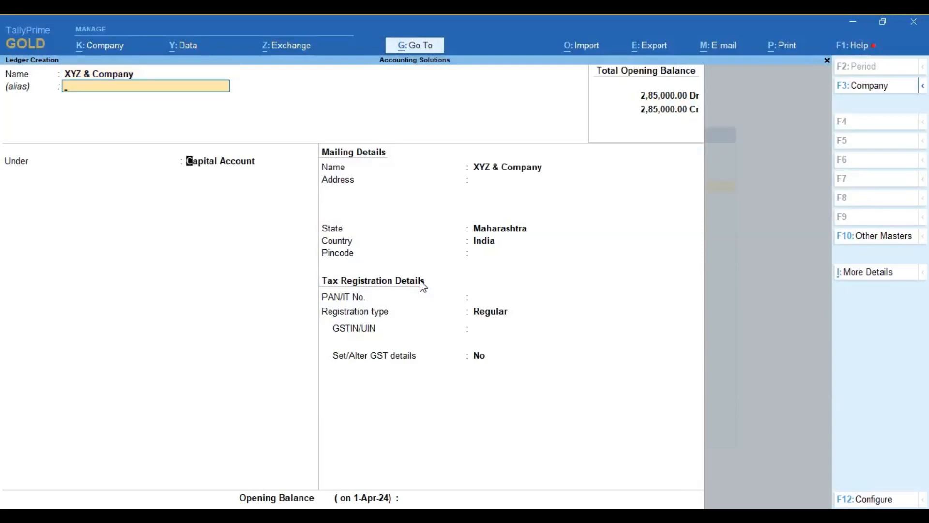
{"action": "key", "text": "Return"}
{"action": "type", "text": "Sund"}
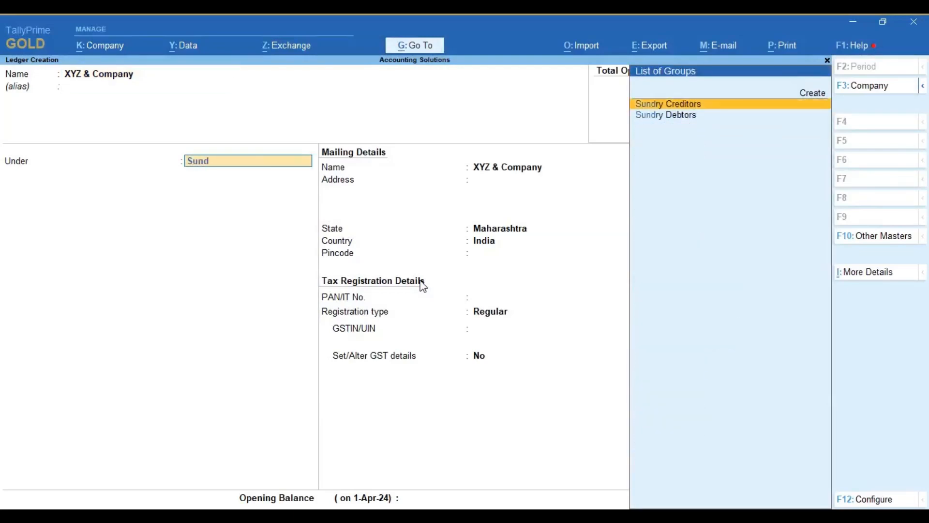
{"action": "key", "text": "Return"}
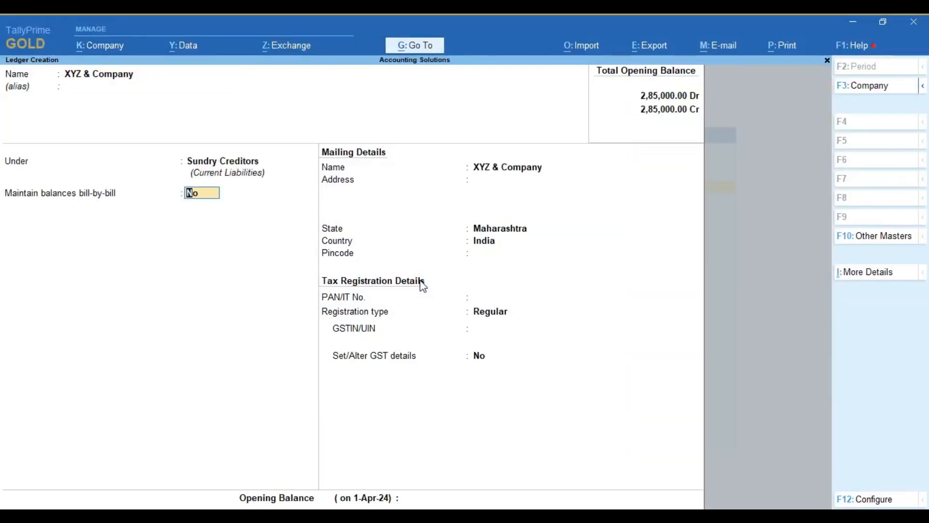
Step: Accept the default balance, mailing and tax registration details, save the XYZ & Company ledger, and return to the Gateway of Tally
{"action": "key", "text": "Return"}
{"action": "key", "text": "Return"}
{"action": "key", "text": "Return"}
{"action": "key", "text": "Return"}
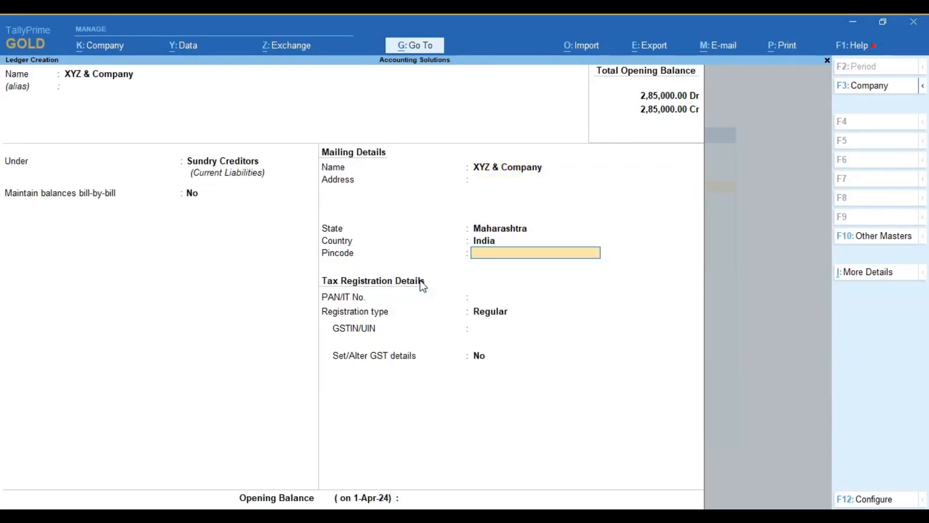
{"action": "key", "text": "Return"}
{"action": "key", "text": "Return"}
{"action": "key", "text": "Return"}
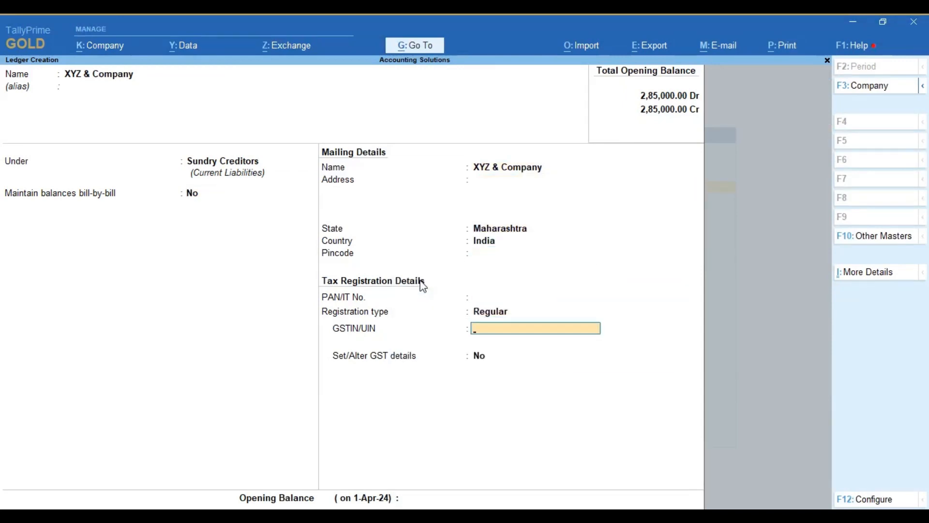
{"action": "key", "text": "Return"}
{"action": "key", "text": "Return"}
{"action": "key", "text": "Return"}
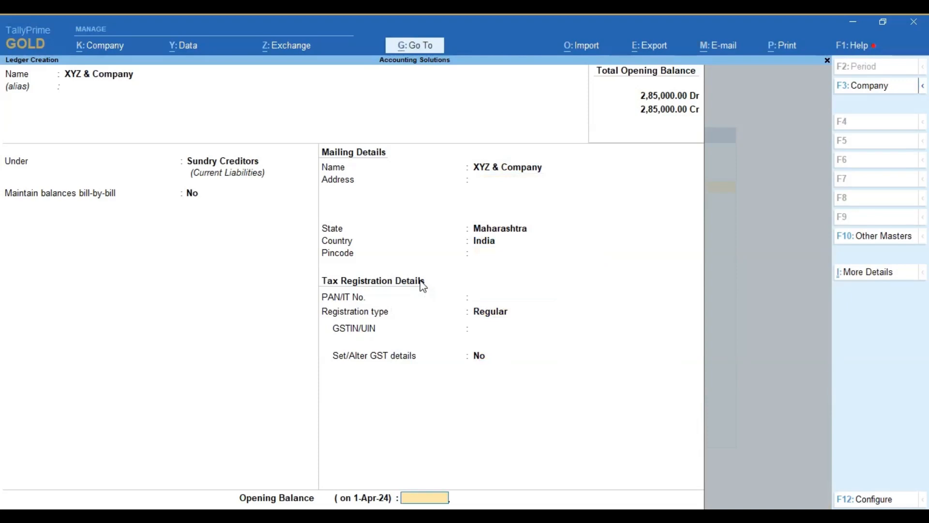
{"action": "key", "text": "Return"}
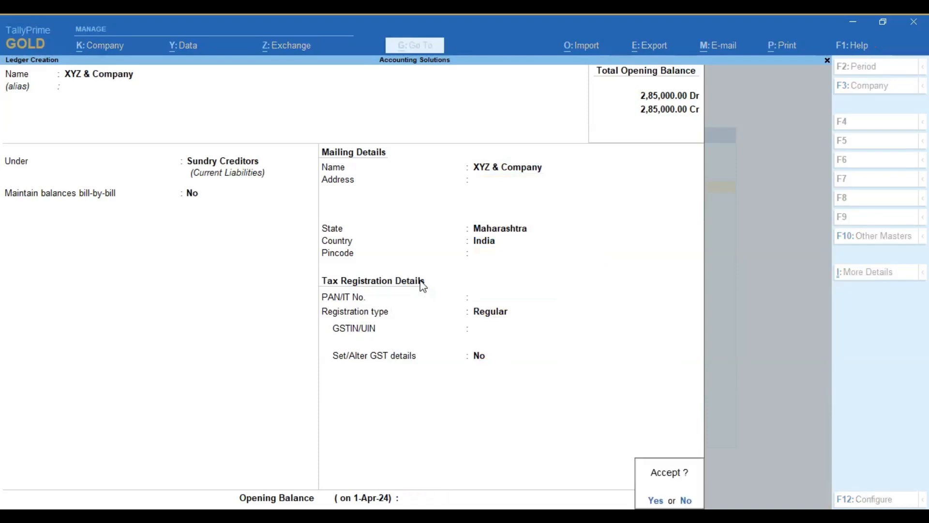
{"action": "left_click", "coordinate": [420, 281]}
{"action": "key", "text": "Return"}
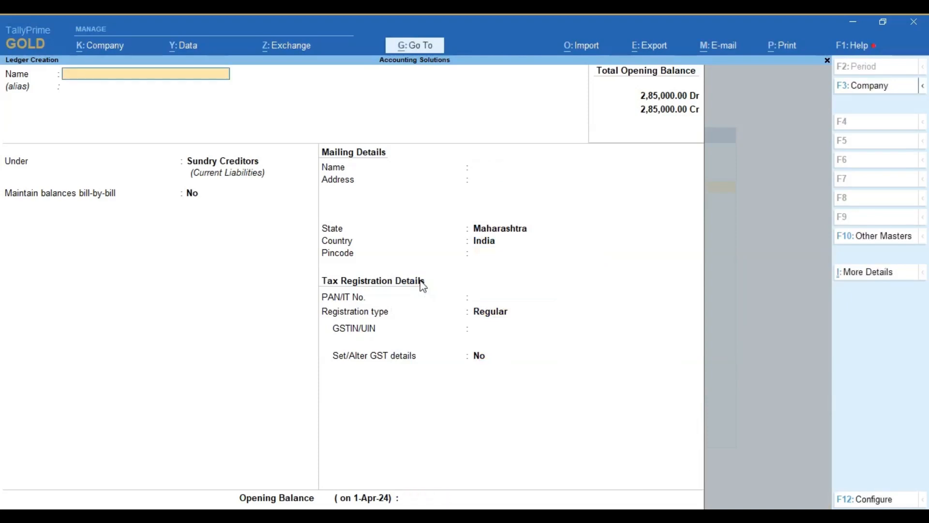
{"action": "key", "text": "Escape"}
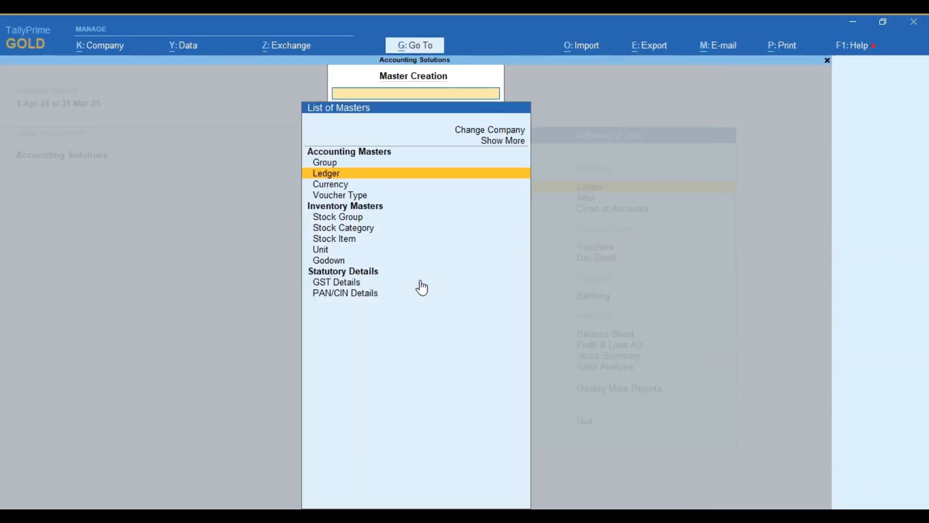
{"action": "key", "text": "Escape"}
{"action": "key", "text": "Escape"}
{"action": "key", "text": "Escape"}
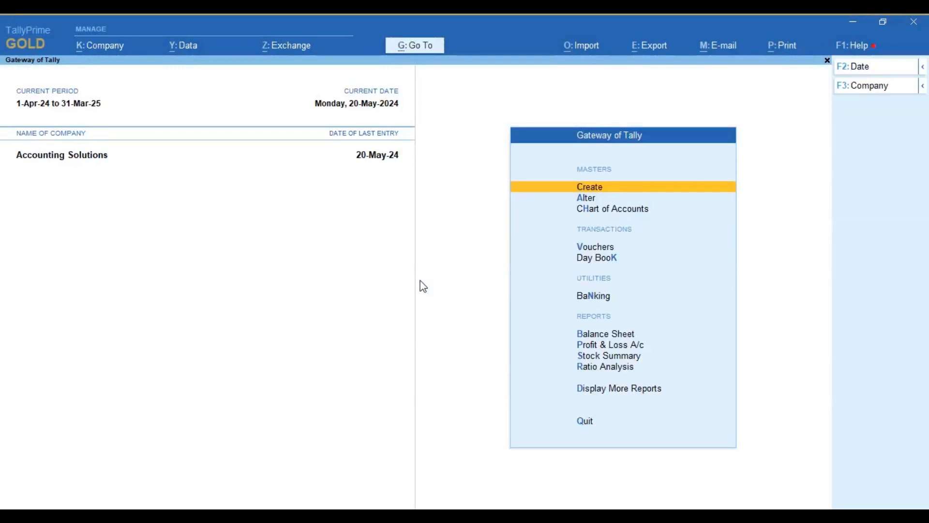
Step: Start a new Purchase voucher and set its voucher date to 01.05.2024
{"action": "key", "text": "Down"}
{"action": "key", "text": "Down"}
{"action": "key", "text": "Down"}
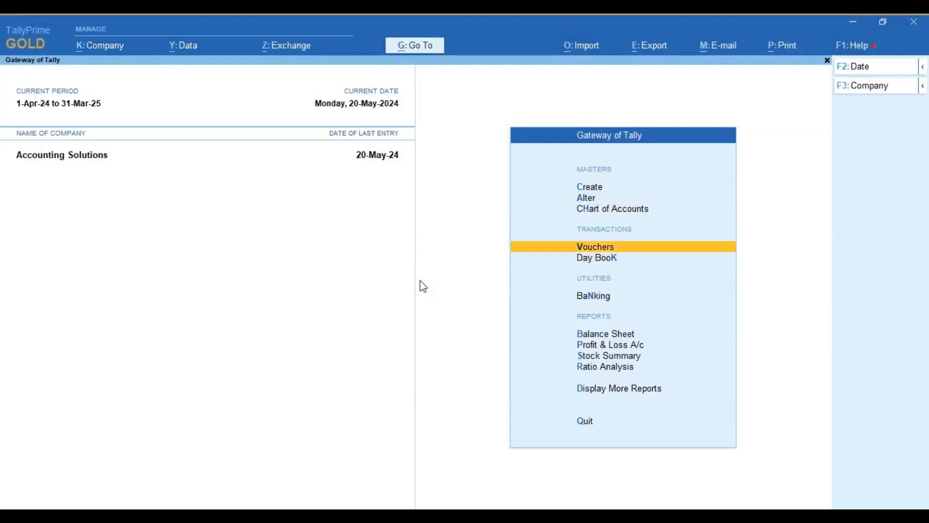
{"action": "key", "text": "Return"}
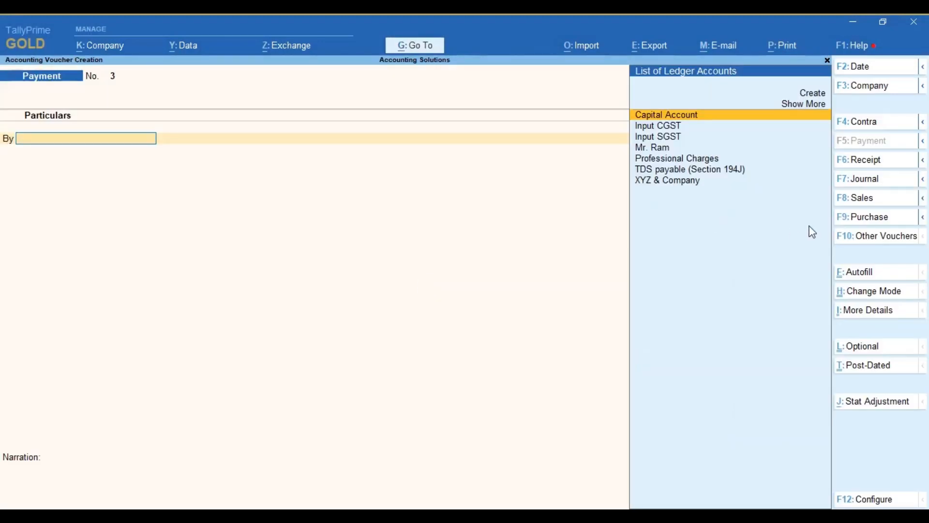
{"action": "left_click", "coordinate": [866, 220]}
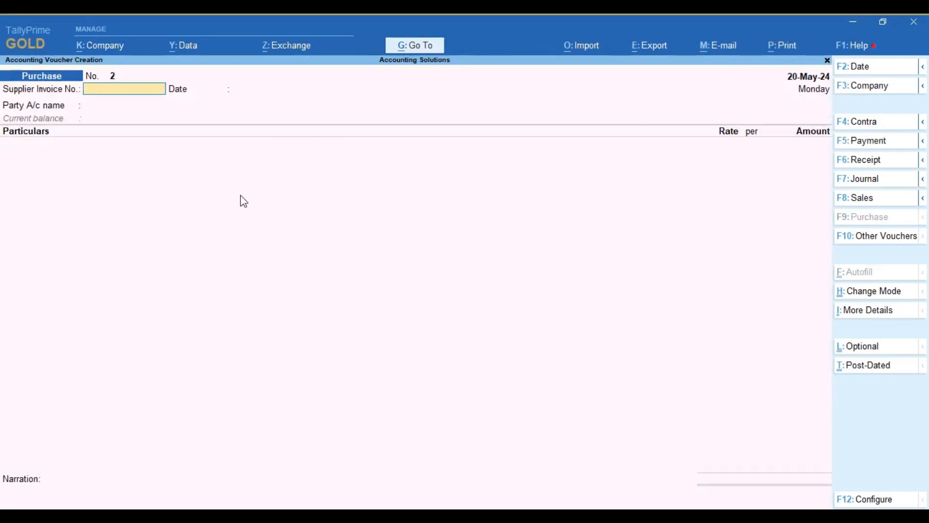
{"action": "key", "text": "F2"}
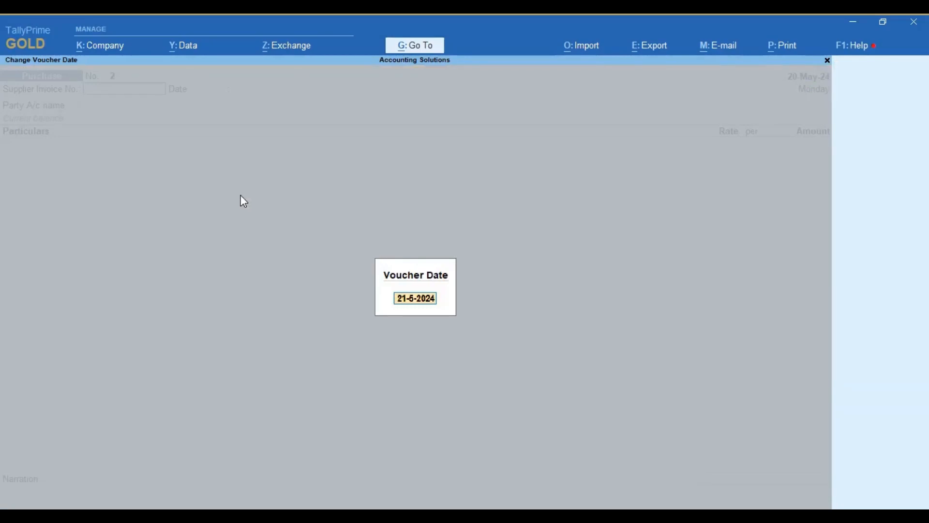
{"action": "type", "text": "01.05.2024"}
{"action": "key", "text": "Return"}
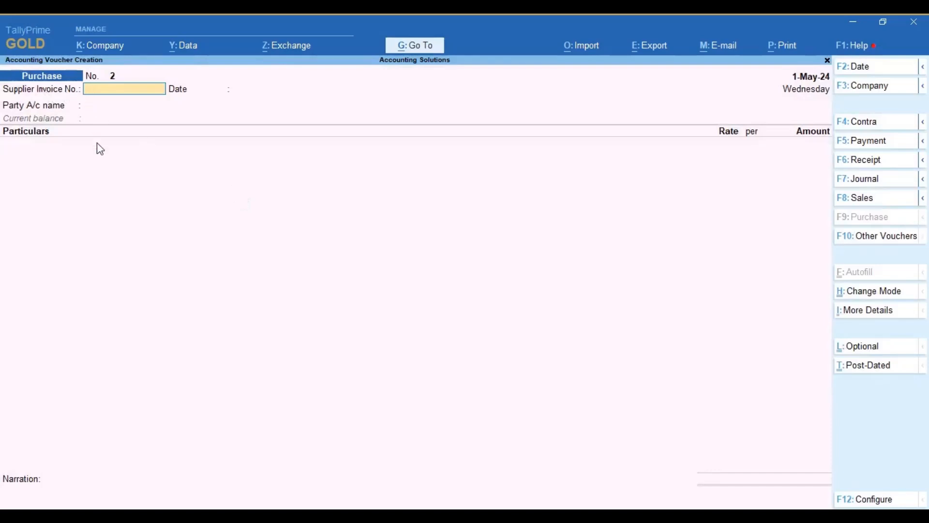
Step: Enter supplier invoice number 002 dated 1-May-24 and choose XYZ & Company as the party account
{"action": "type", "text": "002"}
{"action": "key", "text": "Return"}
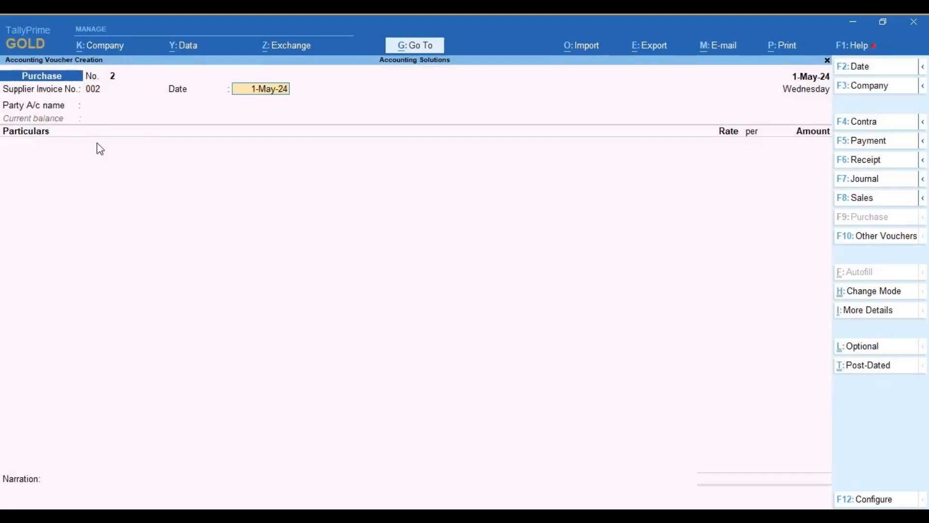
{"action": "key", "text": "Return"}
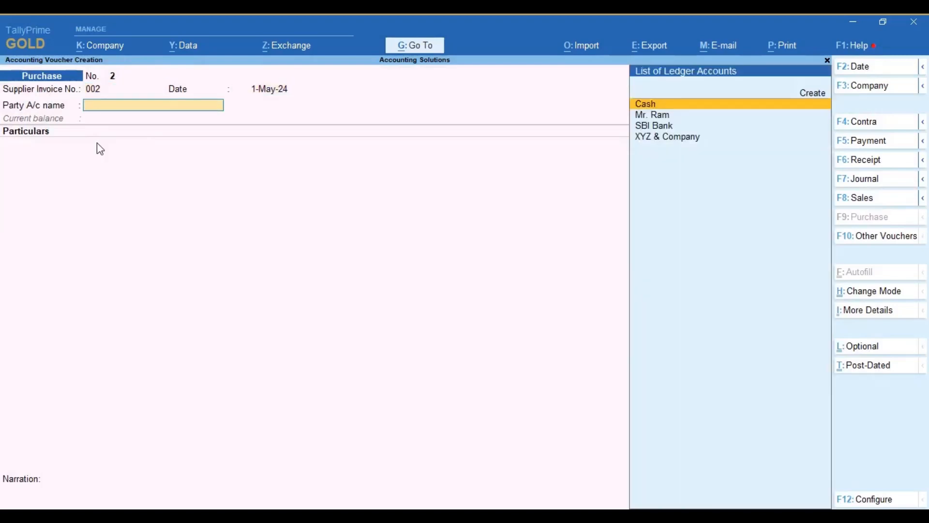
{"action": "type", "text": "Xy"}
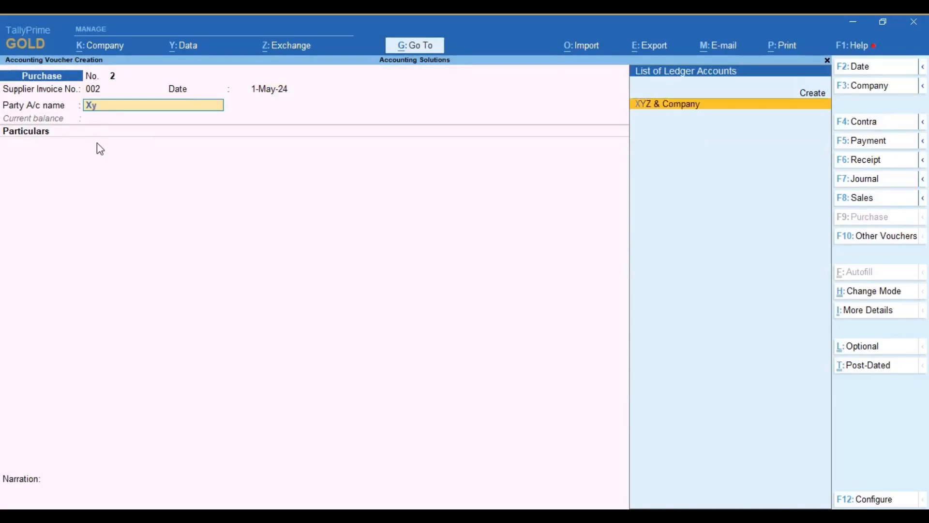
{"action": "key", "text": "Return"}
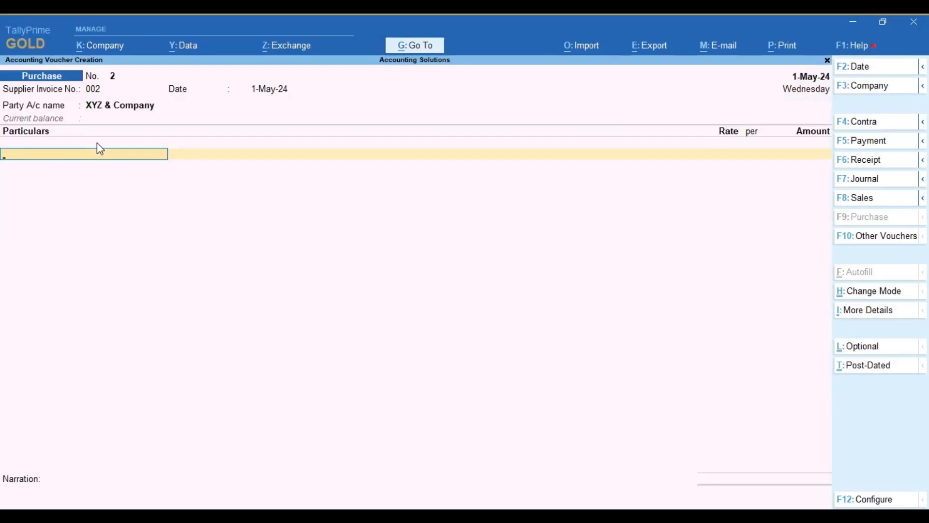
Step: Check the XYZ & Company purchase in the Excel worksheet, and view the blank ledger creation form from the TallyPrime purchase voucher
{"action": "left_click", "coordinate": [207, 516]}
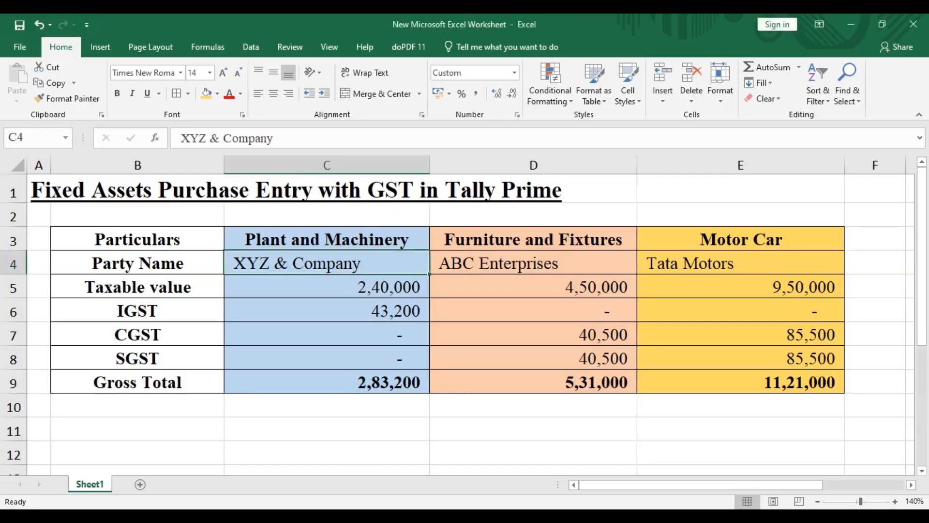
{"action": "left_click", "coordinate": [207, 516]}
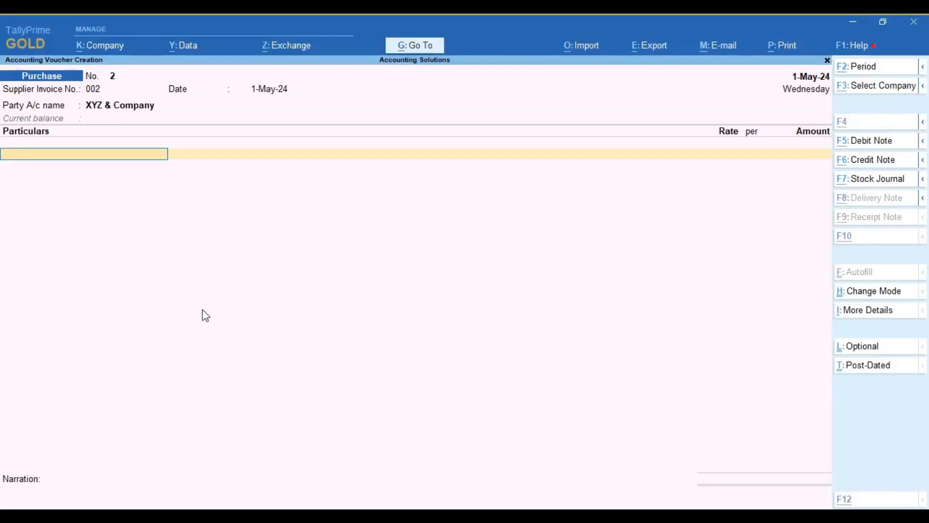
{"action": "key", "text": "alt+c"}
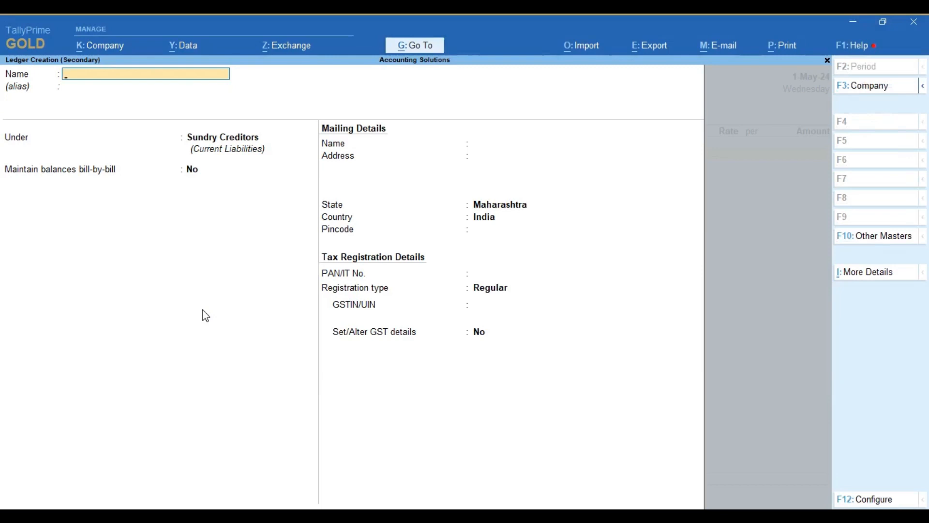
{"action": "key", "text": "Escape"}
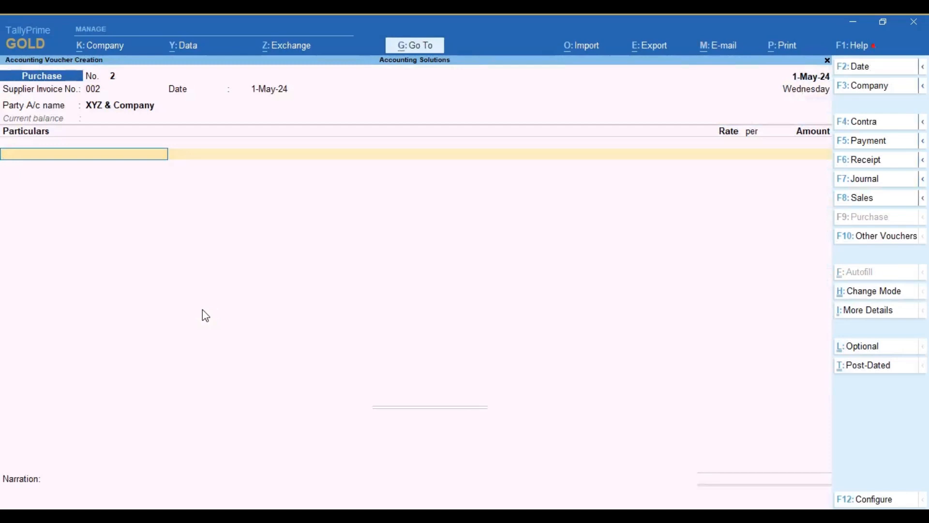
Step: Create a ledger named Plant and Machinery under the Fixed Assets group from within the purchase voucher
{"action": "key", "text": "alt"}
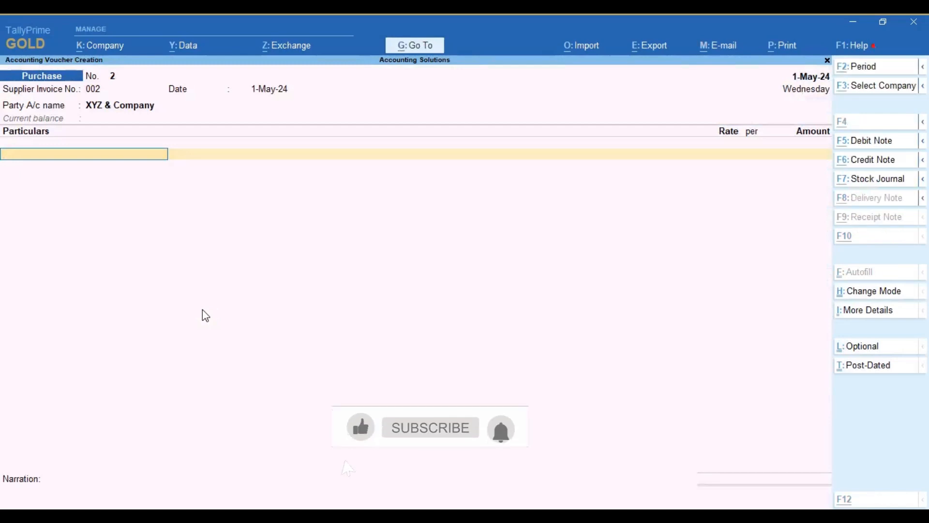
{"action": "key", "text": "alt+c"}
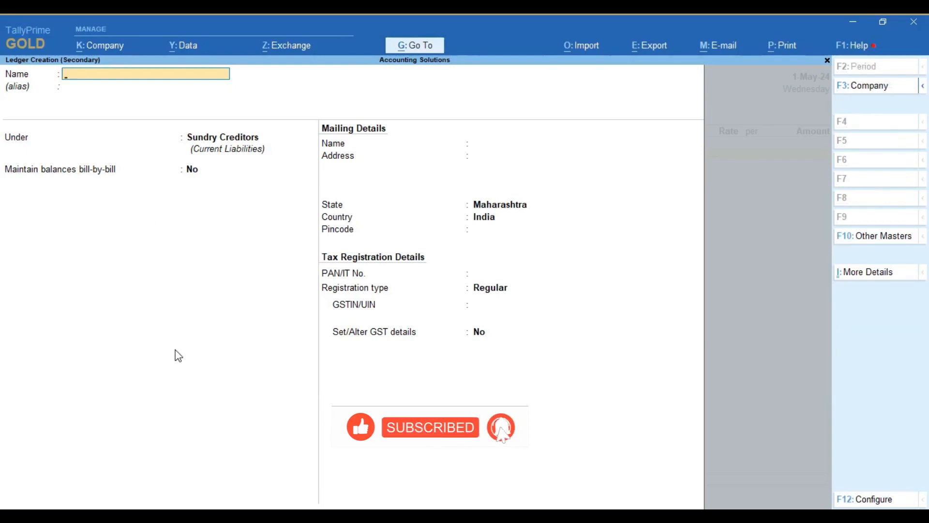
{"action": "type", "text": "Plant and"}
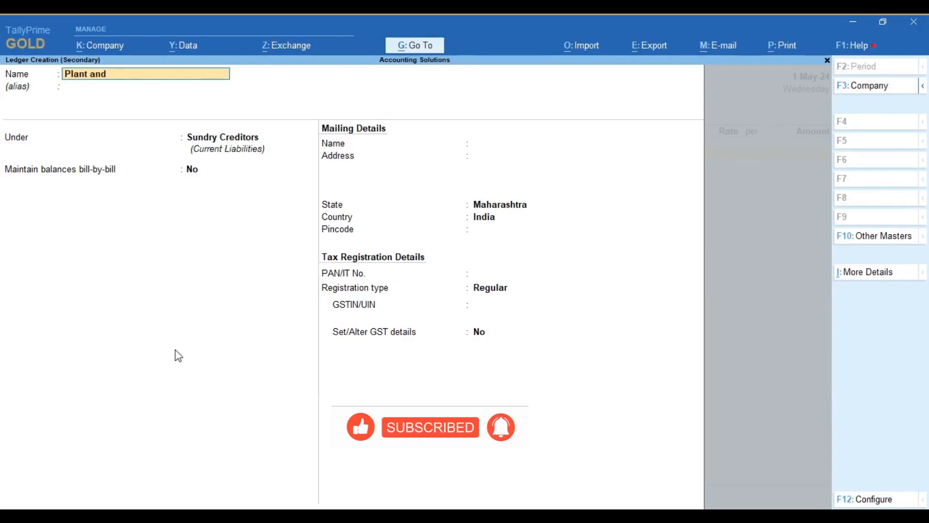
{"action": "type", "text": " Machinery"}
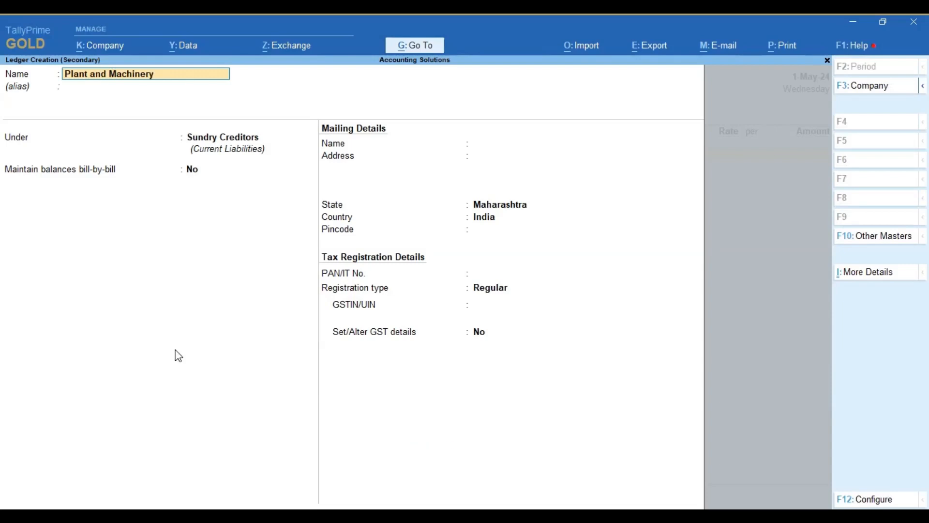
{"action": "key", "text": "Return"}
{"action": "key", "text": "Return"}
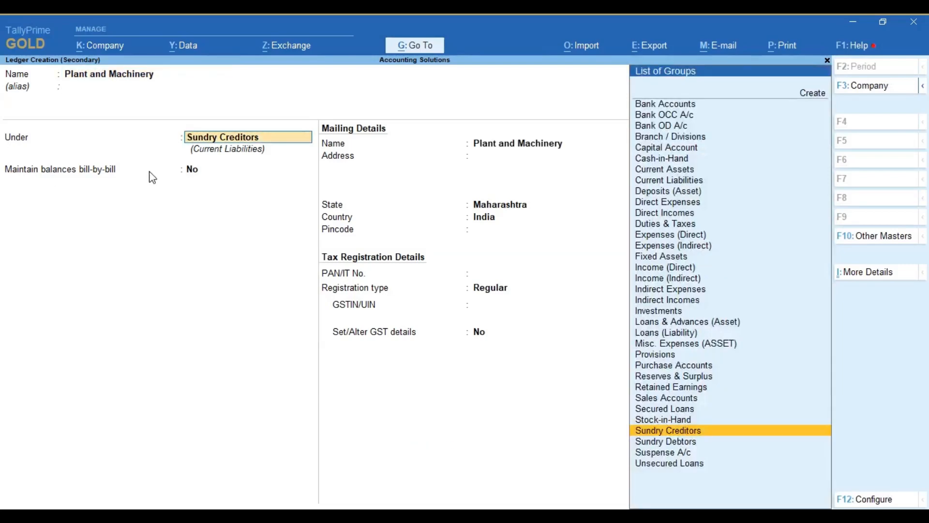
{"action": "type", "text": "Fixed"}
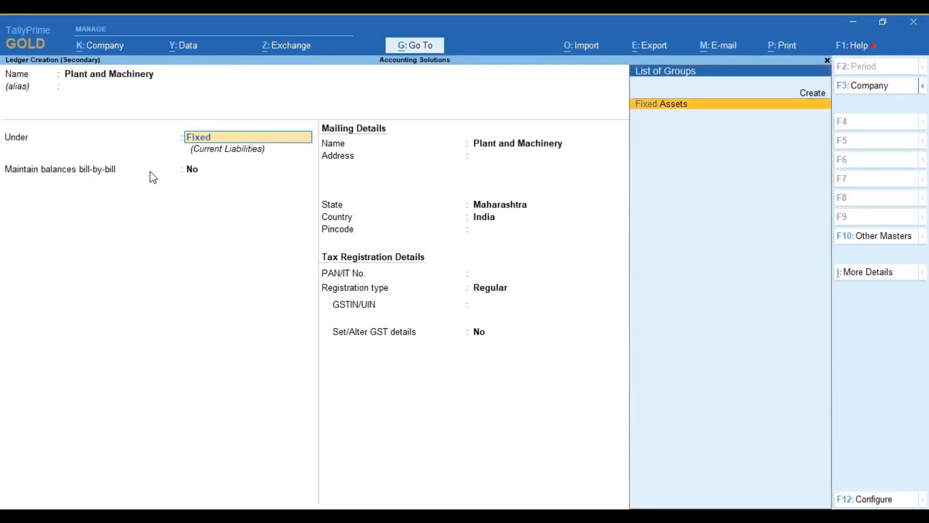
{"action": "key", "text": "Return"}
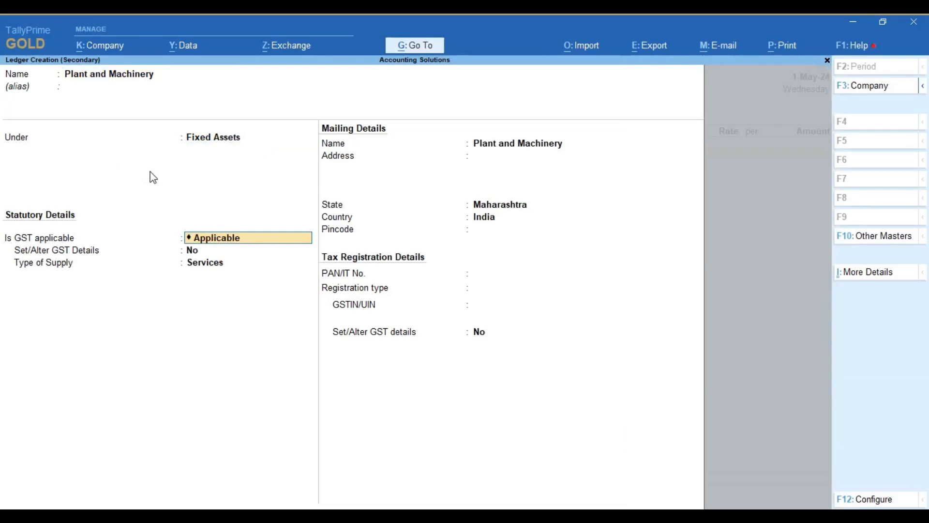
Step: Keep GST applicable for the Plant and Machinery ledger and open its GST details, leaving the HSN/SAC and non-GST goods defaults
{"action": "key", "text": "Return"}
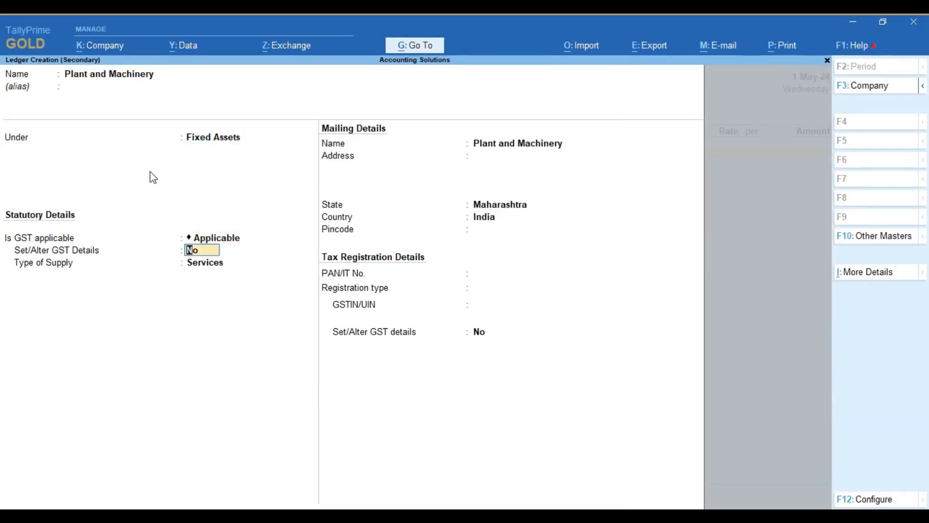
{"action": "key", "text": "BackSpace"}
{"action": "key", "text": "Return"}
{"action": "type", "text": "y"}
{"action": "key", "text": "Return"}
{"action": "key", "text": "Return"}
{"action": "key", "text": "Return"}
{"action": "key", "text": "Return"}
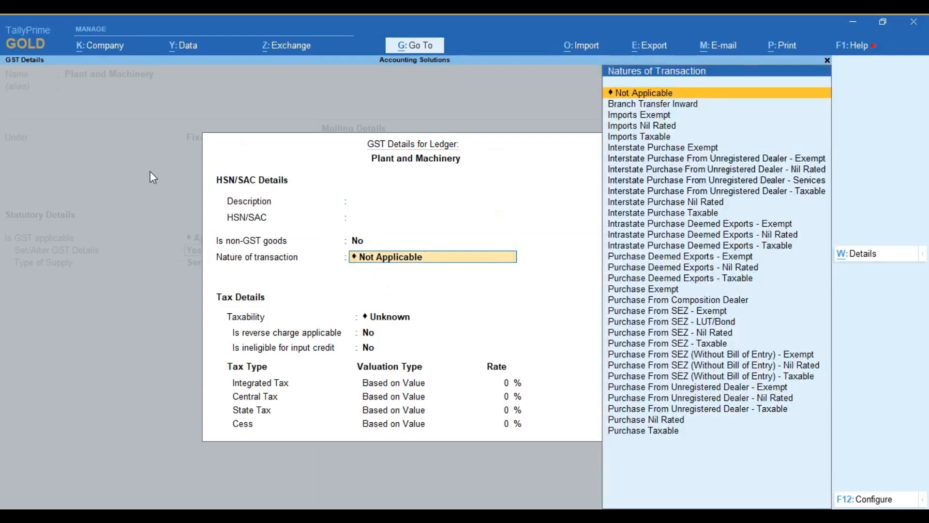
Step: Set the nature of transaction to Interstate Purchase Taxable in the Plant and Machinery GST details
{"action": "type", "text": "P"}
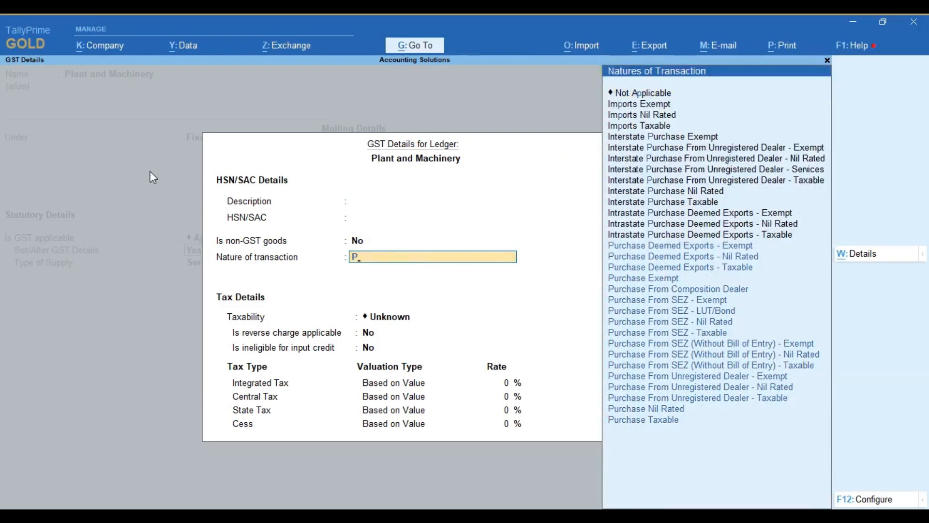
{"action": "key", "text": "Down"}
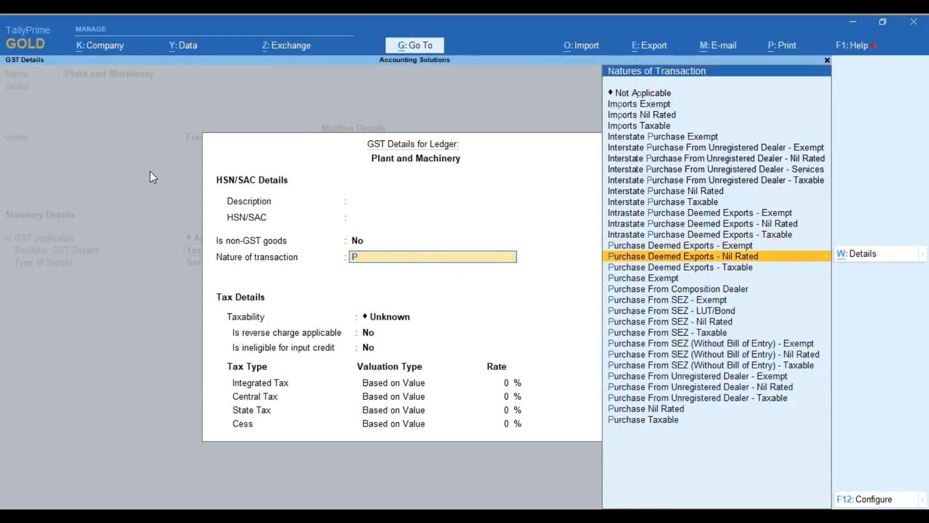
{"action": "key", "text": "Up"}
{"action": "key", "text": "Up"}
{"action": "key", "text": "Up"}
{"action": "key", "text": "Up"}
{"action": "key", "text": "Up"}
{"action": "key", "text": "Up"}
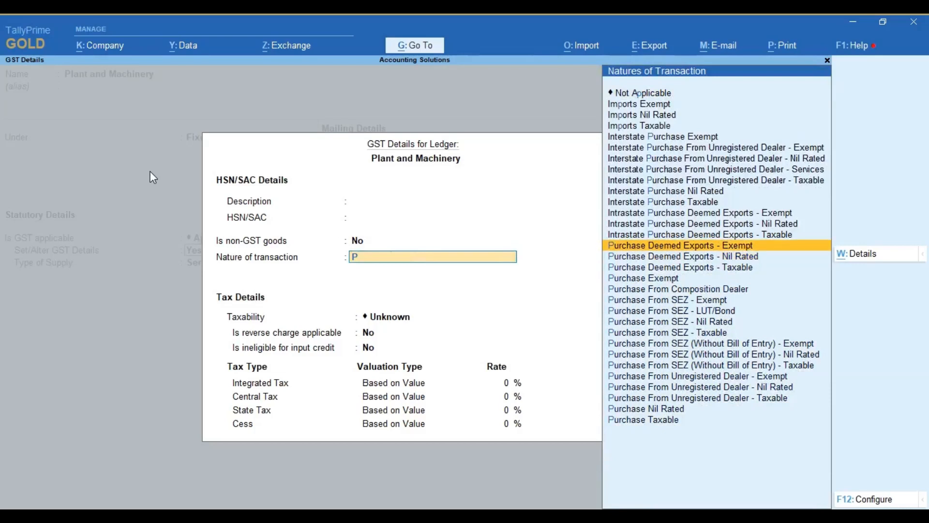
{"action": "key", "text": "Down"}
{"action": "key", "text": "Return"}
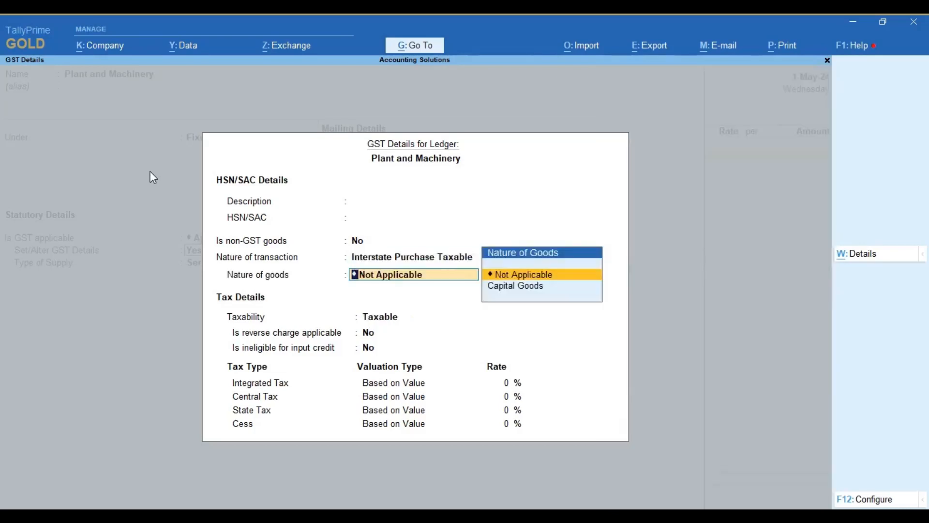
Step: Set the nature of goods to Capital Goods, keeping reverse charge and input credit ineligibility at No
{"action": "key", "text": "Return"}
{"action": "key", "text": "BackSpace"}
{"action": "key", "text": "Down"}
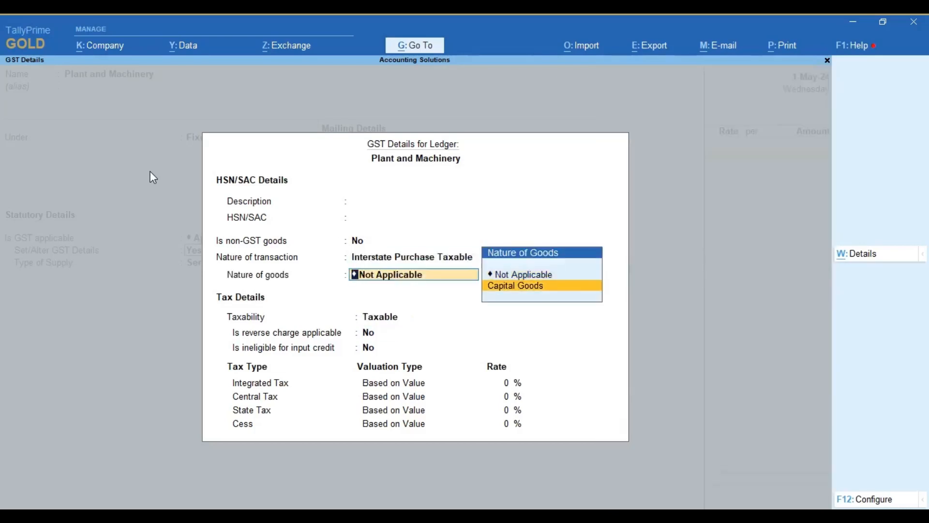
{"action": "key", "text": "Return"}
Step: Set the Integrated Tax rate to 18% and accept the GST details for Plant and Machinery
{"action": "key", "text": "Return"}
{"action": "key", "text": "Return"}
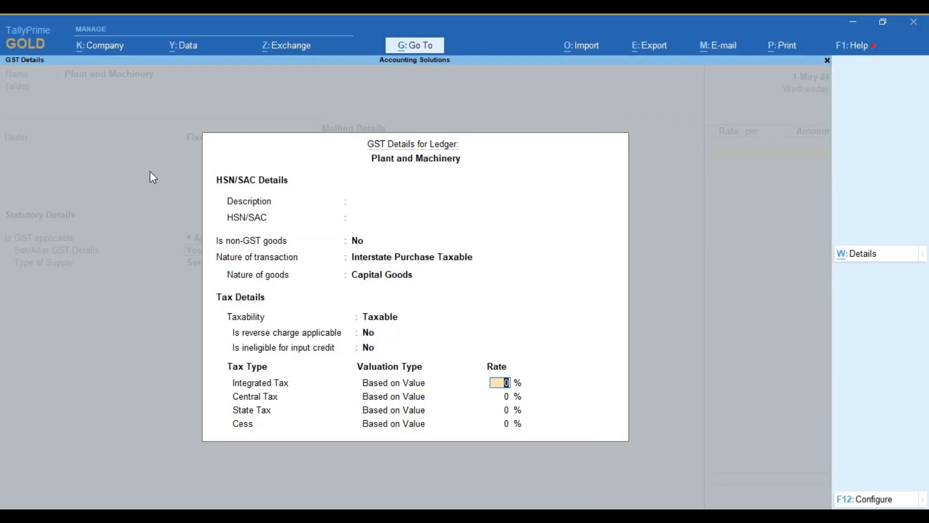
{"action": "type", "text": "9"}
{"action": "key", "text": "BackSpace"}
{"action": "type", "text": "18"}
{"action": "key", "text": "Return"}
{"action": "key", "text": "Return"}
{"action": "key", "text": "Return"}
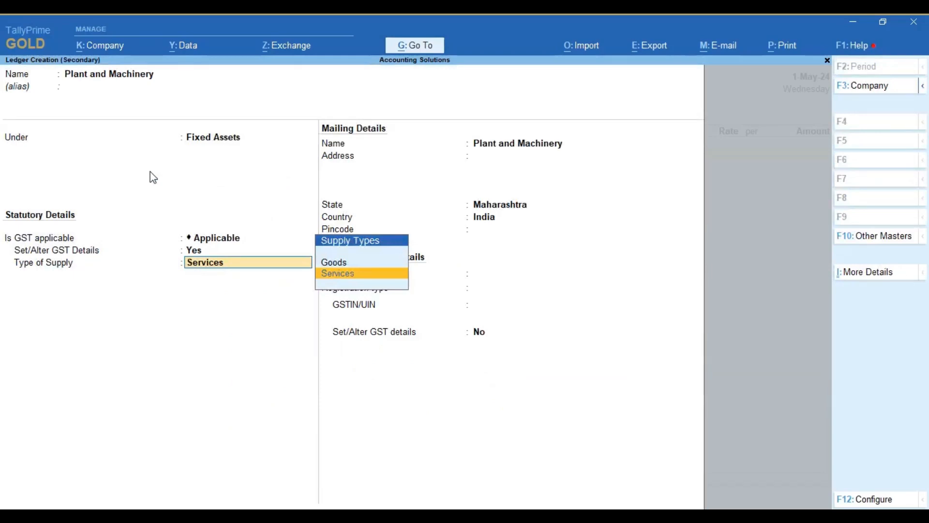
Step: Set the type of supply to Goods and save the Plant and Machinery ledger with the default mailing and tax registration details
{"action": "key", "text": "Return"}
{"action": "key", "text": "BackSpace"}
{"action": "key", "text": "Up"}
{"action": "key", "text": "Return"}
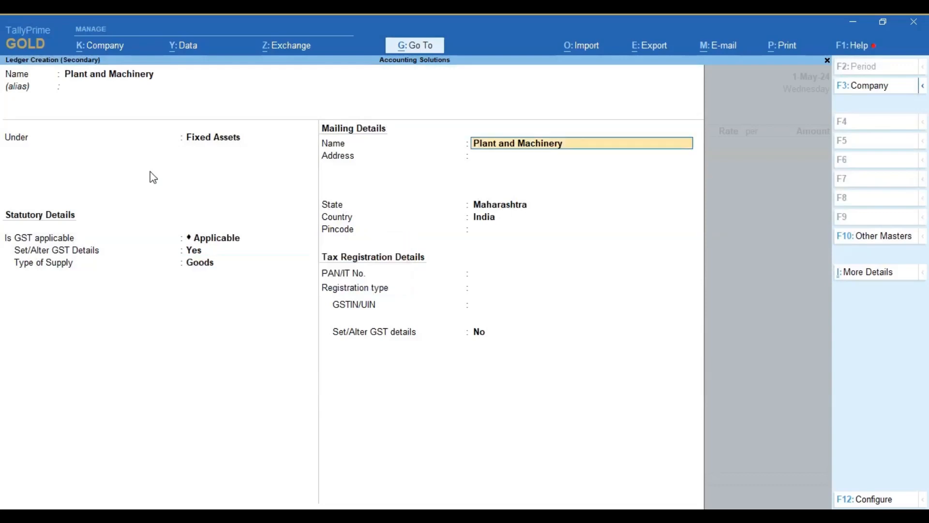
{"action": "key", "text": "Return"}
{"action": "key", "text": "Return"}
{"action": "key", "text": "Return"}
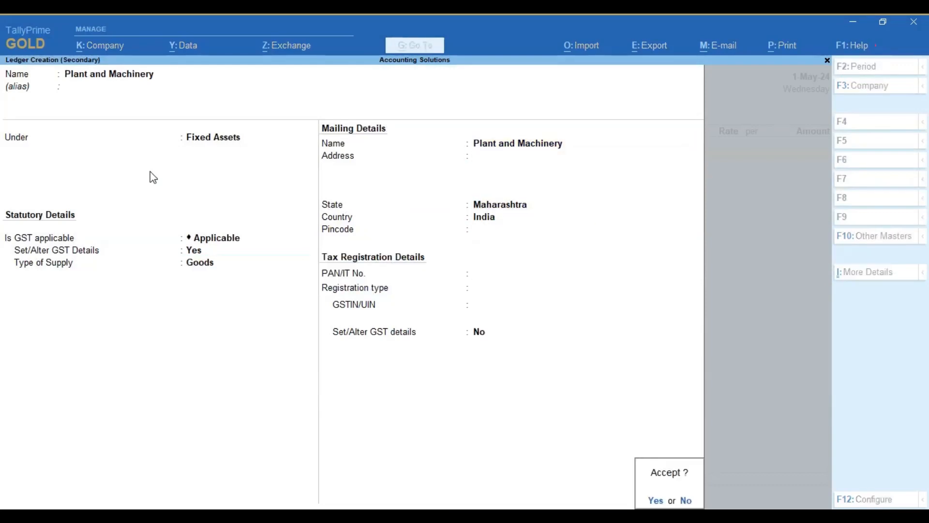
{"action": "key", "text": "Return"}
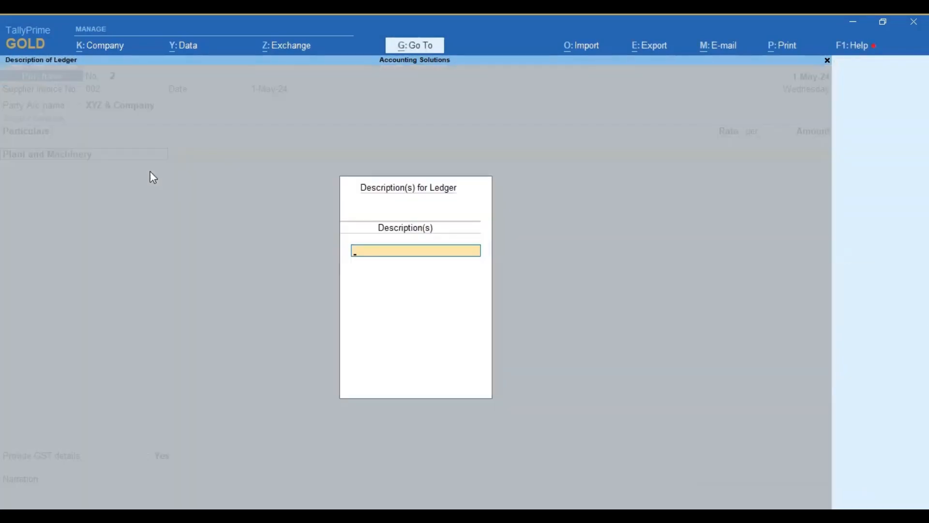
Step: Leave the ledger description blank, check the taxable value in the Excel worksheet, and enter 240000 as the Plant and Machinery amount in TallyPrime
{"action": "key", "text": "Return"}
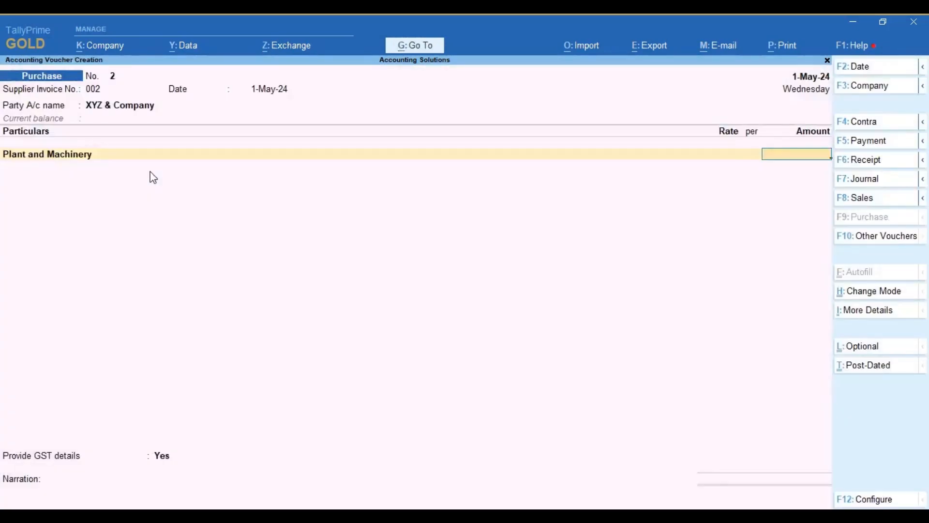
{"action": "left_click", "coordinate": [177, 516]}
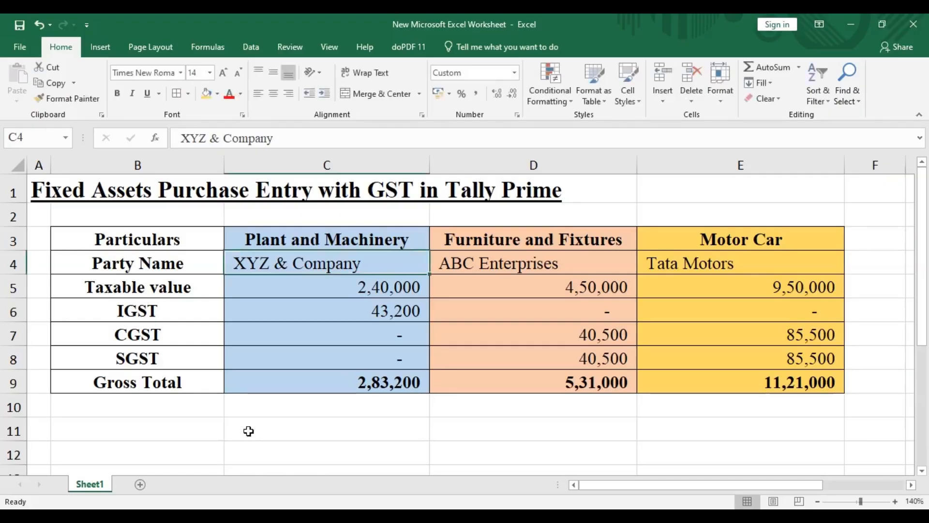
{"action": "left_click", "coordinate": [198, 516]}
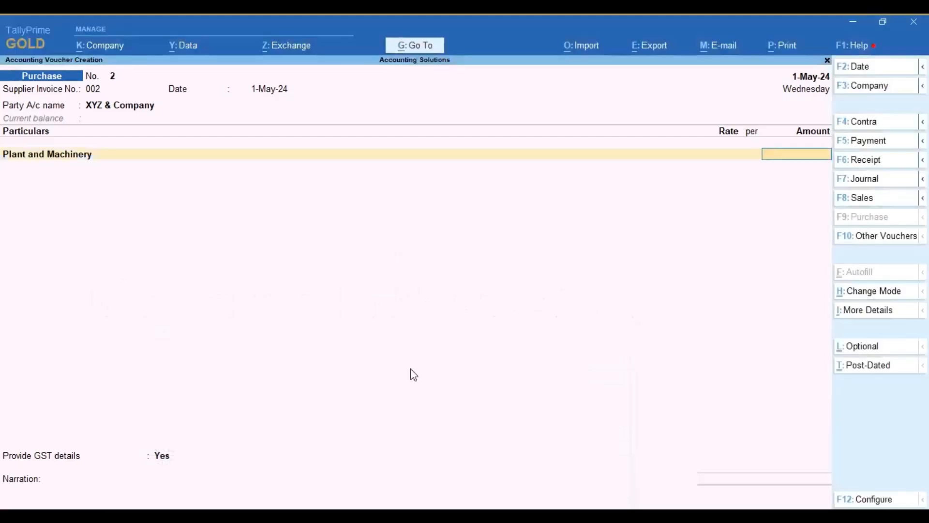
{"action": "type", "text": "240000"}
{"action": "key", "text": "Return"}
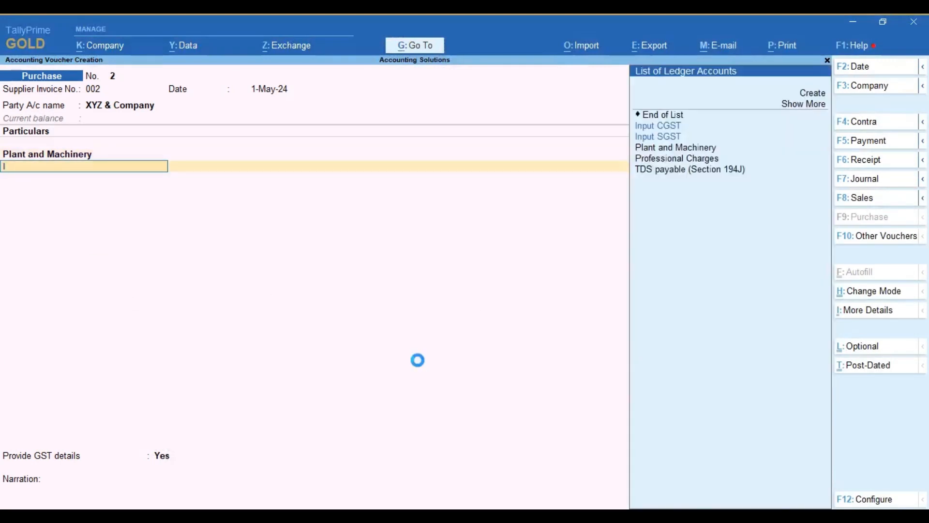
Step: Start a new ledger for the voucher's second line and name it Input IGST
{"action": "type", "text": "ist"}
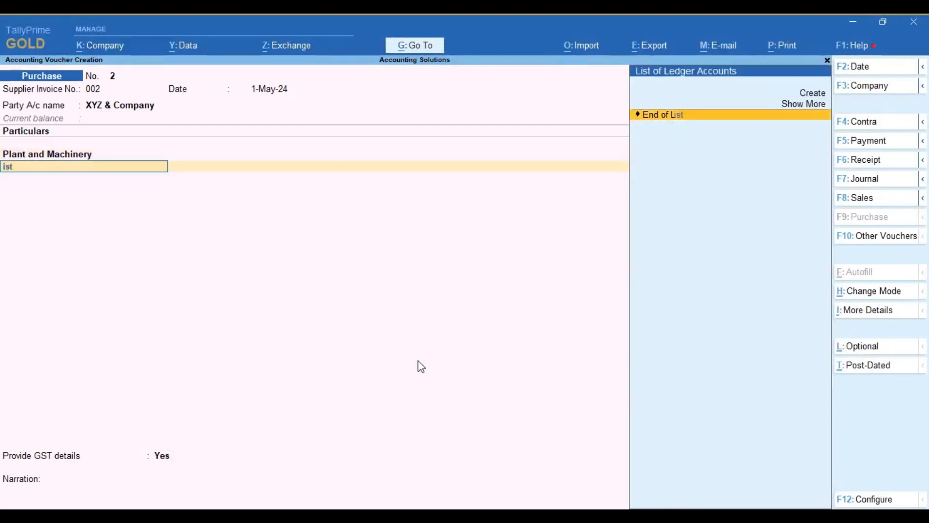
{"action": "key", "text": "BackSpace"}
{"action": "key", "text": "BackSpace"}
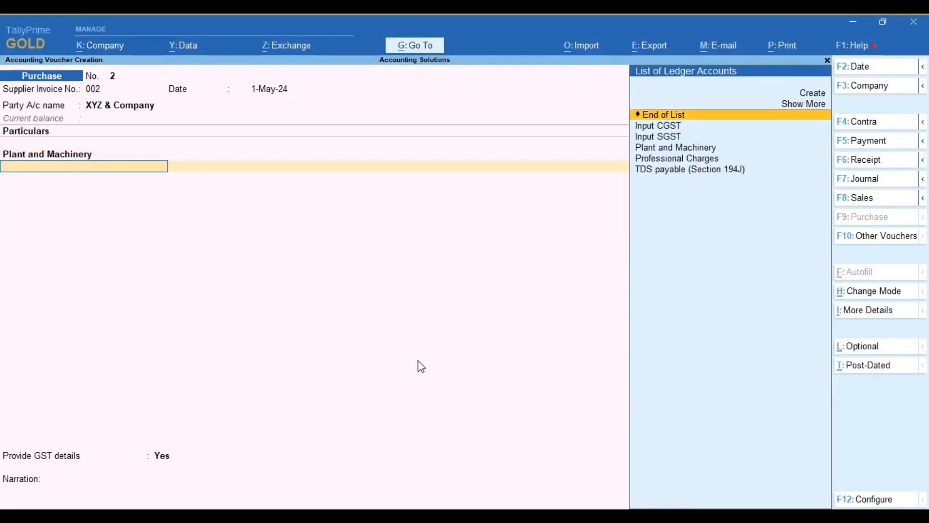
{"action": "key", "text": "alt+c"}
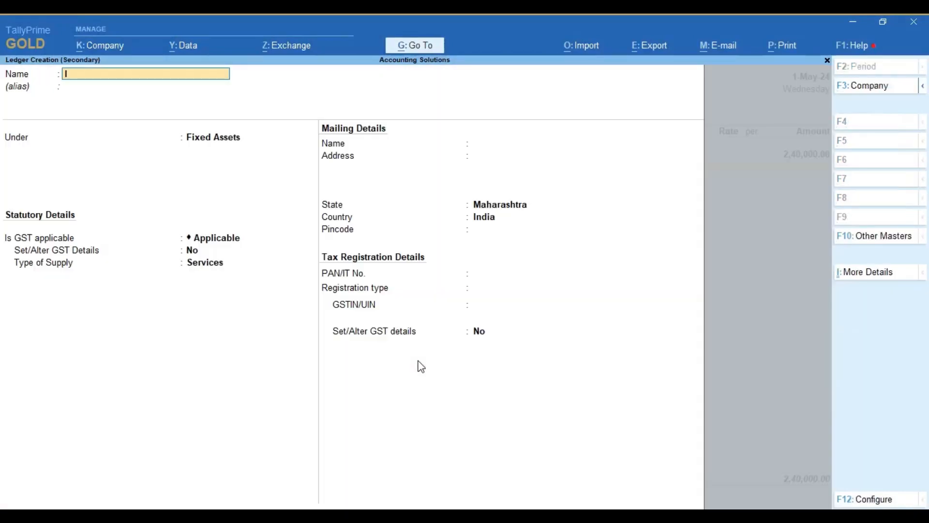
{"action": "type", "text": "IGST"}
{"action": "key", "text": "BackSpace"}
{"action": "key", "text": "BackSpace"}
{"action": "key", "text": "BackSpace"}
{"action": "key", "text": "BackSpace"}
{"action": "type", "text": "Inpou IGST"}
{"action": "key", "text": "Return"}
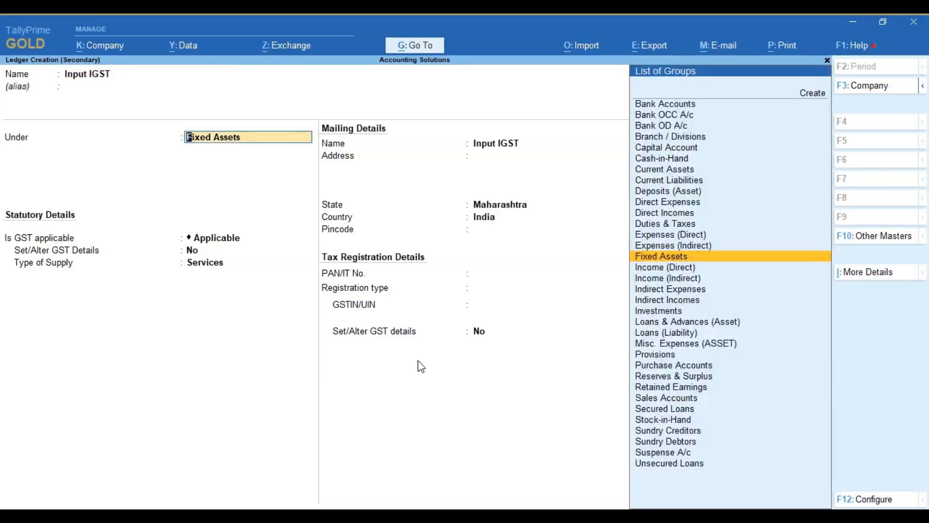
Step: Place Input IGST under Duties & Taxes with GST as the duty type and Integrated Tax as the tax type
{"action": "type", "text": "Dut"}
{"action": "key", "text": "Return"}
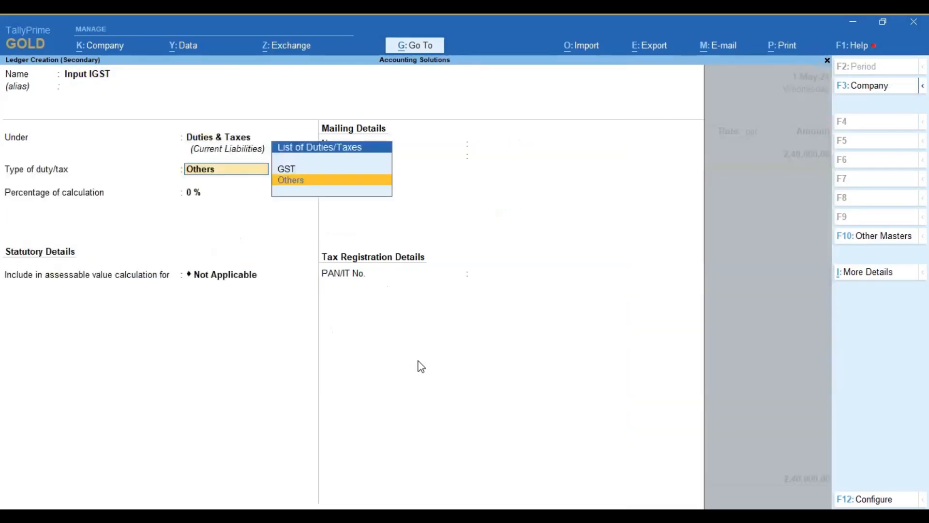
{"action": "key", "text": "Up"}
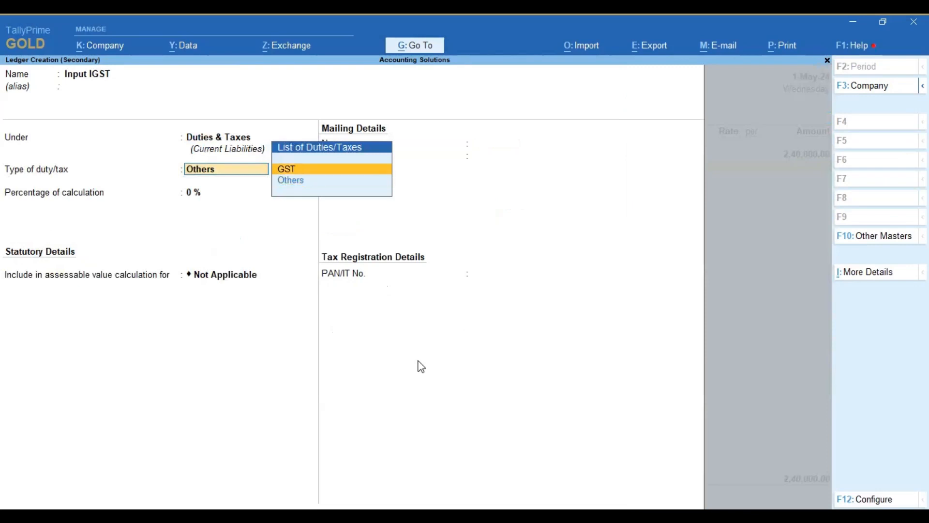
{"action": "key", "text": "Return"}
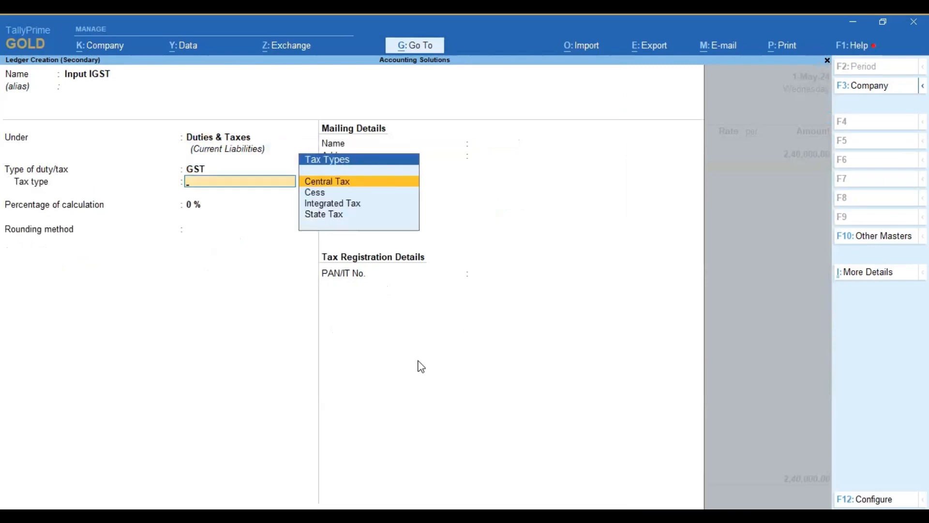
{"action": "key", "text": "Down"}
{"action": "key", "text": "Down"}
{"action": "key", "text": "Return"}
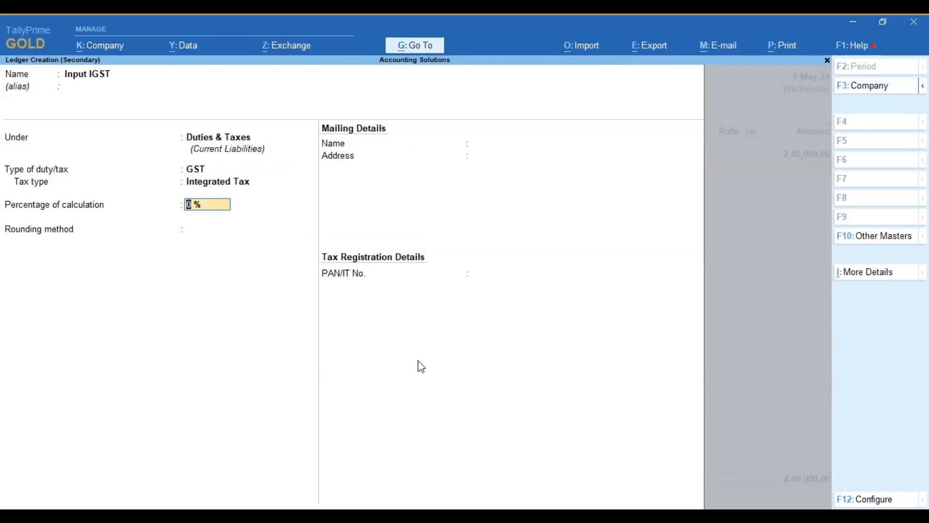
Step: Accept the default percentage and rounding method, save the Input IGST ledger, and leave its voucher description blank
{"action": "key", "text": "Return"}
{"action": "key", "text": "Return"}
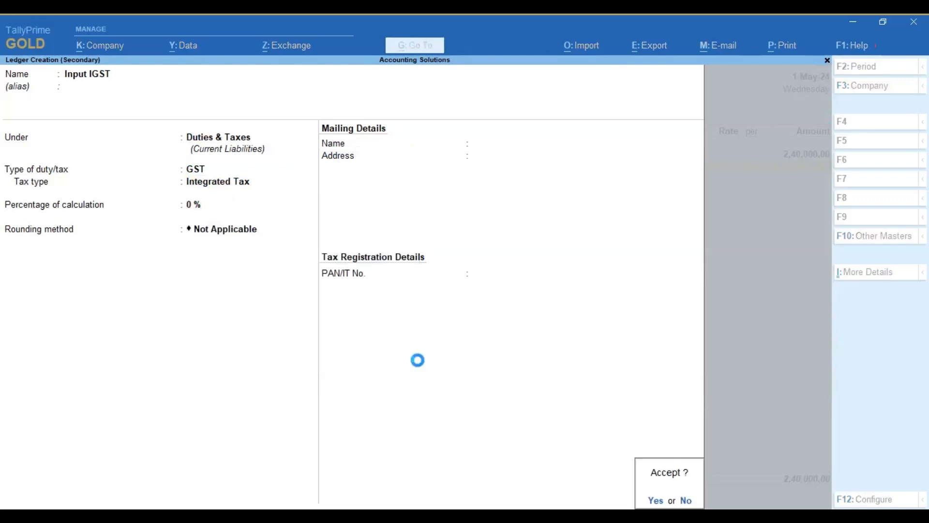
{"action": "key", "text": "Return"}
{"action": "key", "text": "Return"}
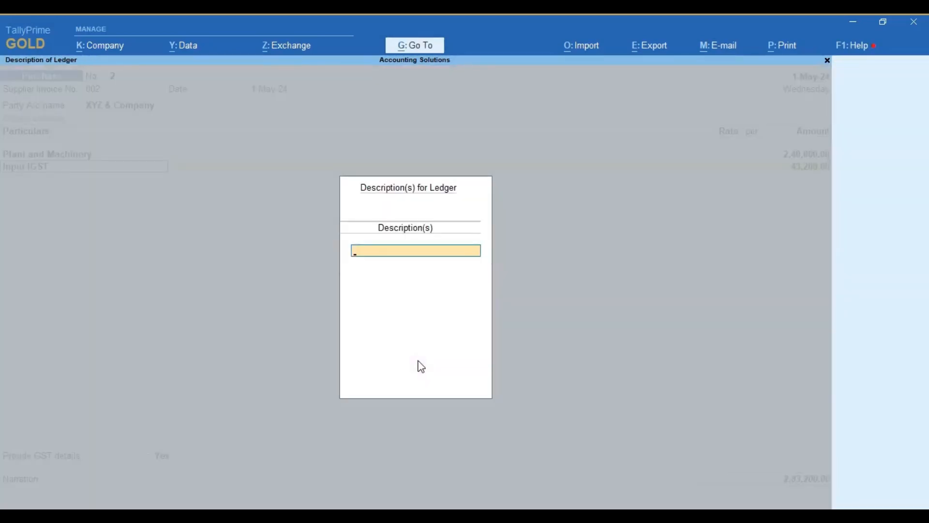
{"action": "key", "text": "Return"}
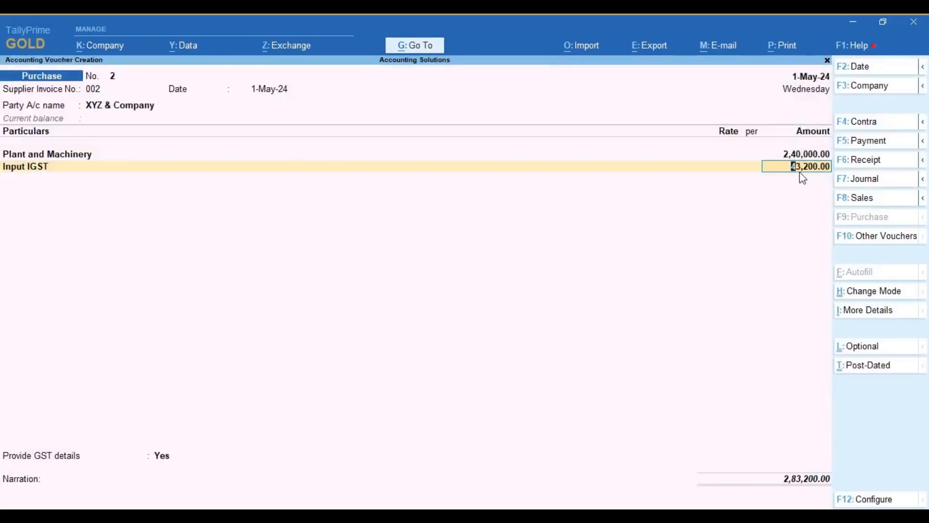
Step: Review the Plant and Machinery ledger's GST details from the purchase voucher, and quit the ledger without saving
{"action": "left_click", "coordinate": [82, 156]}
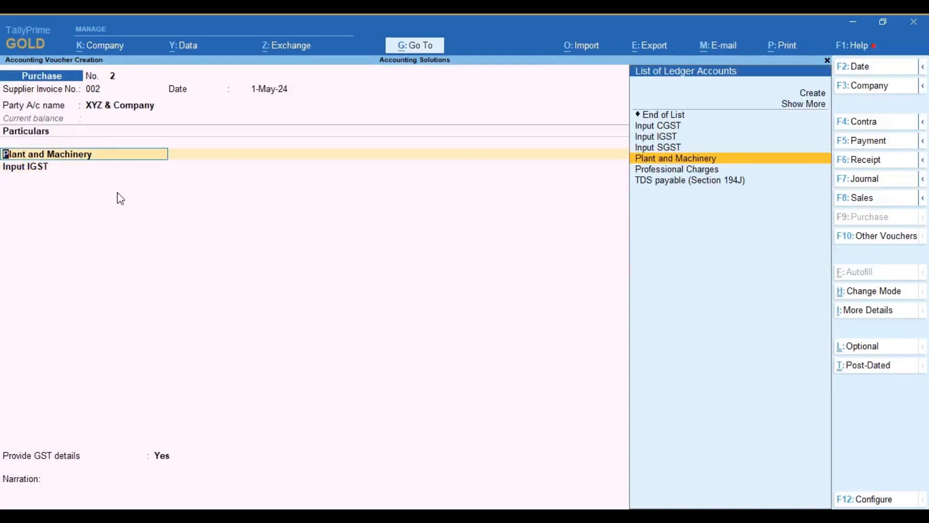
{"action": "key", "text": "ctrl+Return"}
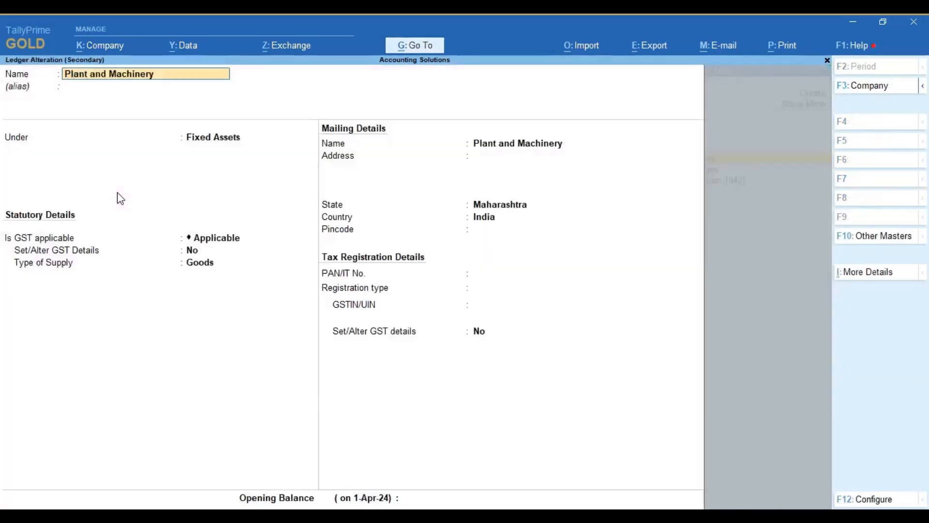
{"action": "left_click", "coordinate": [196, 255]}
{"action": "key", "text": "y"}
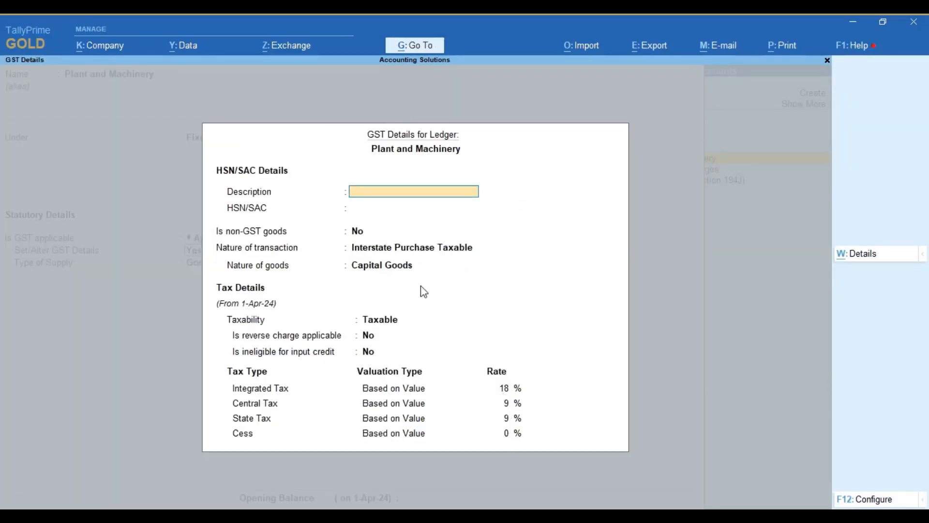
{"action": "key", "text": "Escape"}
{"action": "key", "text": "y"}
{"action": "key", "text": "Escape"}
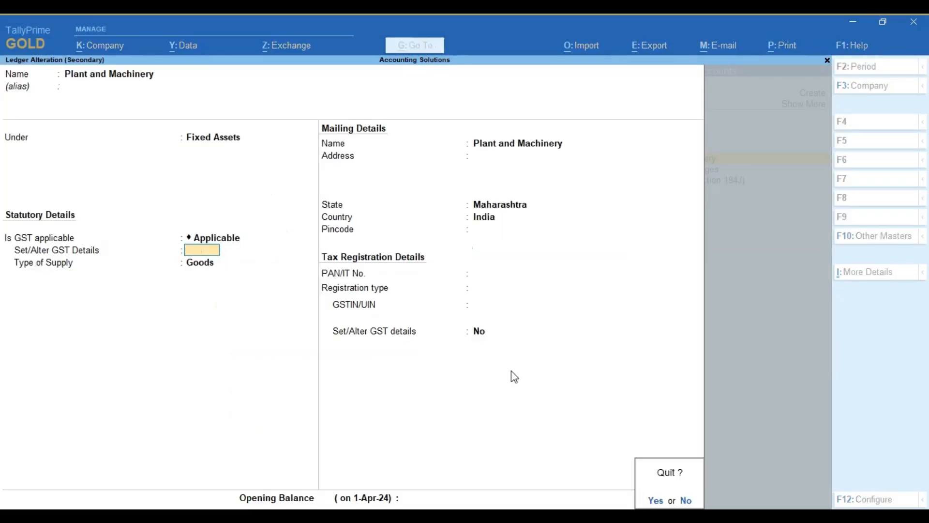
{"action": "key", "text": "y"}
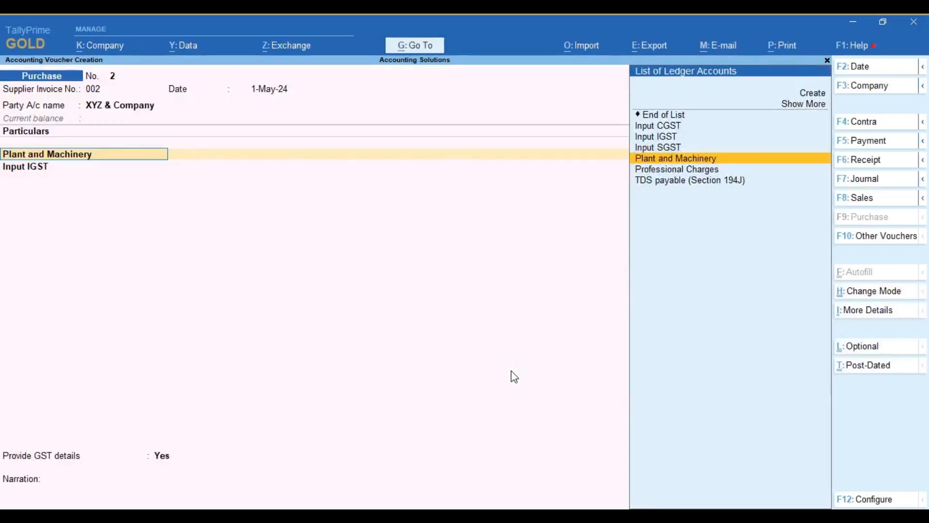
Step: Keep the Plant and Machinery and Input IGST voucher lines, leave their descriptions blank, and check the IGST amount in the Excel worksheet
{"action": "key", "text": "Return"}
{"action": "key", "text": "Return"}
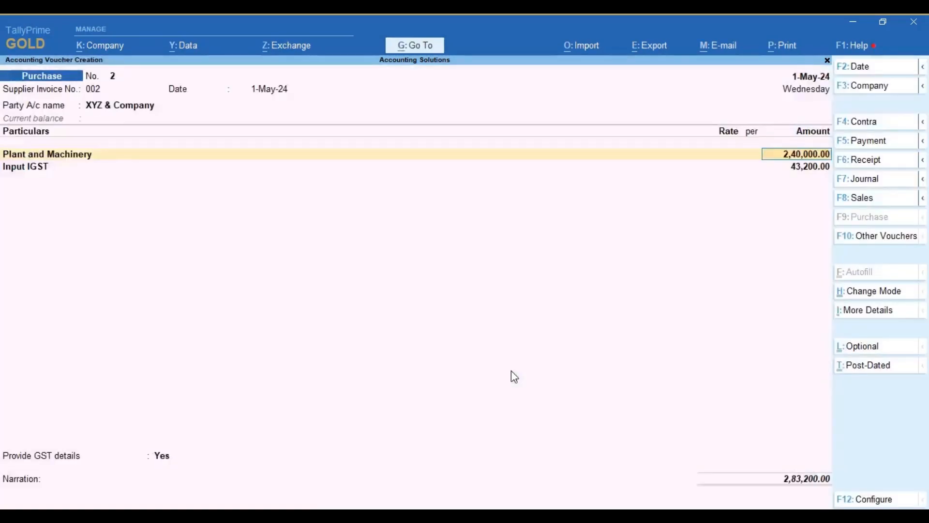
{"action": "key", "text": "Return"}
{"action": "key", "text": "Return"}
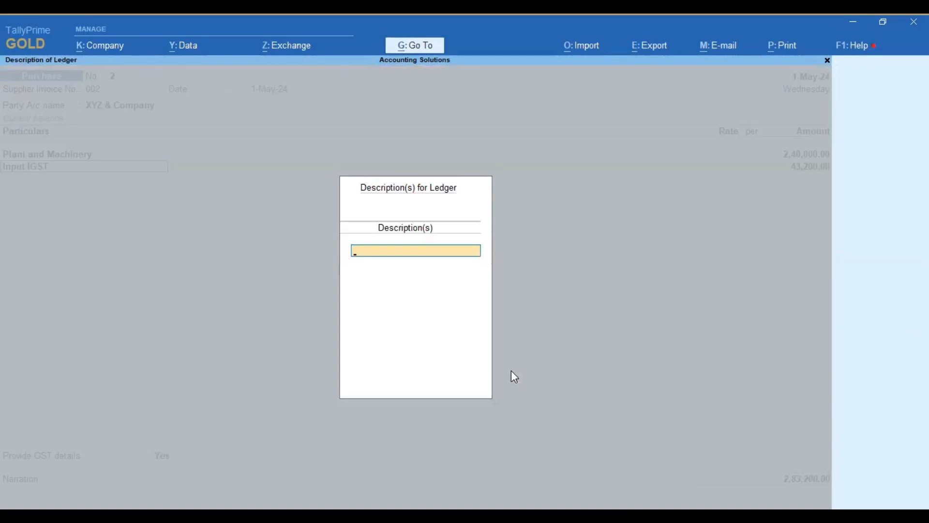
{"action": "key", "text": "Return"}
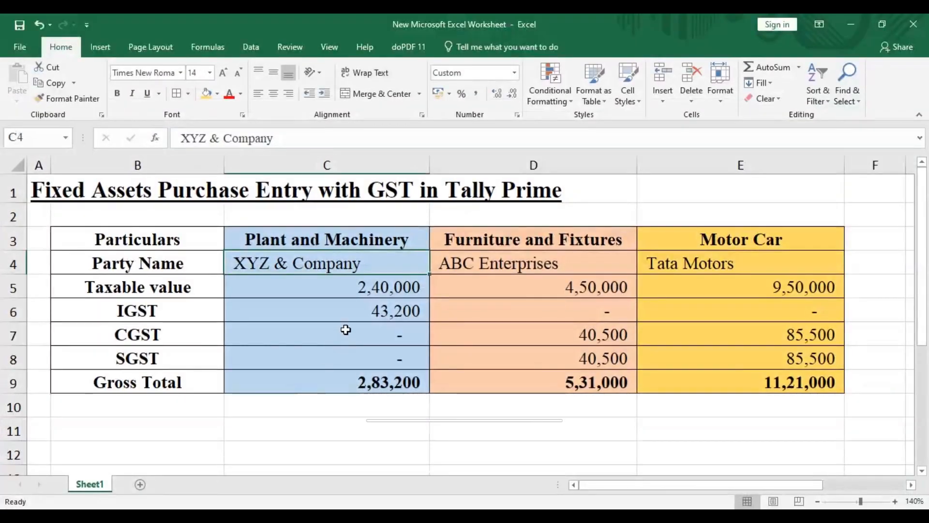
{"action": "left_click", "coordinate": [344, 311]}
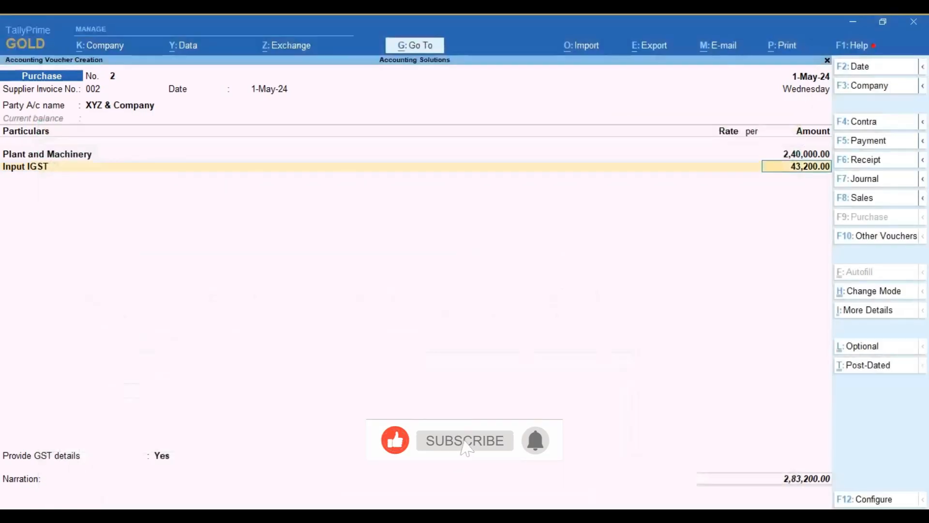
{"action": "key", "text": "Return"}
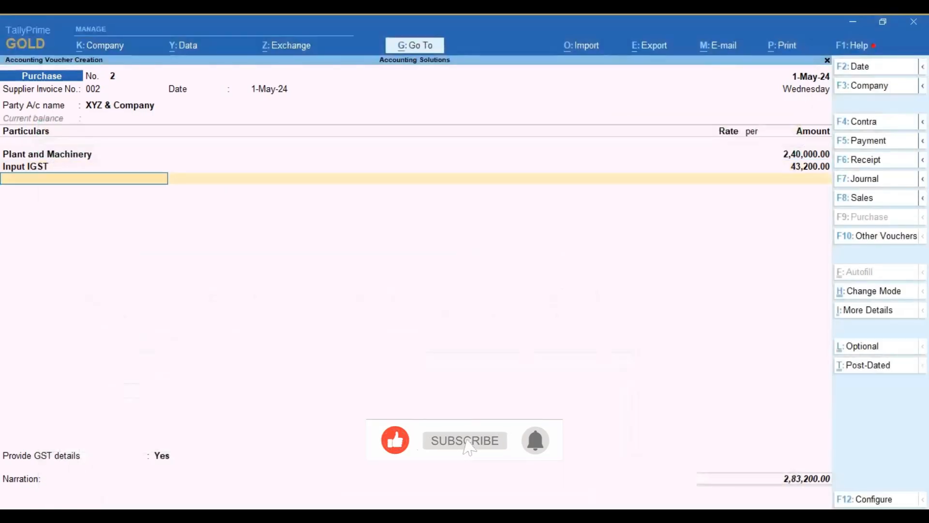
Step: Finish the ledger lines in TallyPrime, set Provide GST details to No, and save the purchase voucher without a narration
{"action": "key", "text": "Return"}
{"action": "key", "text": "Return"}
{"action": "key", "text": "Return"}
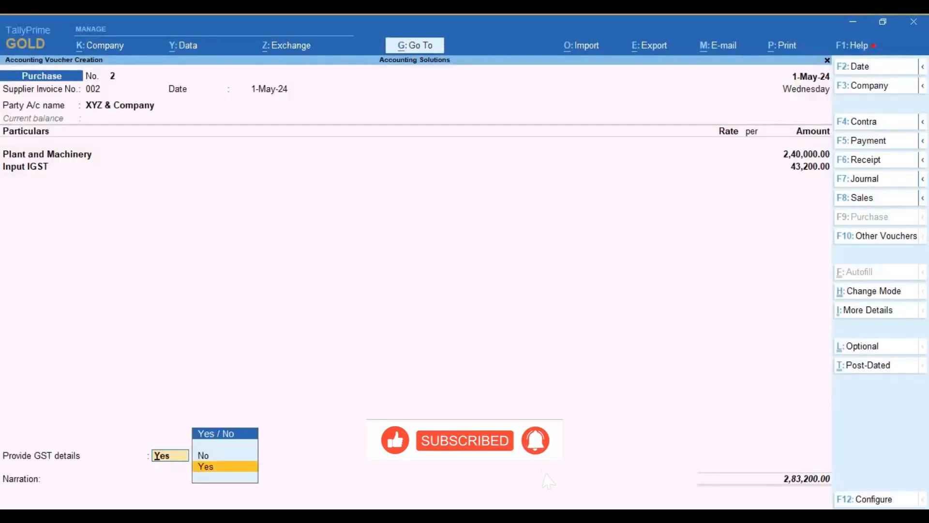
{"action": "key", "text": "Return"}
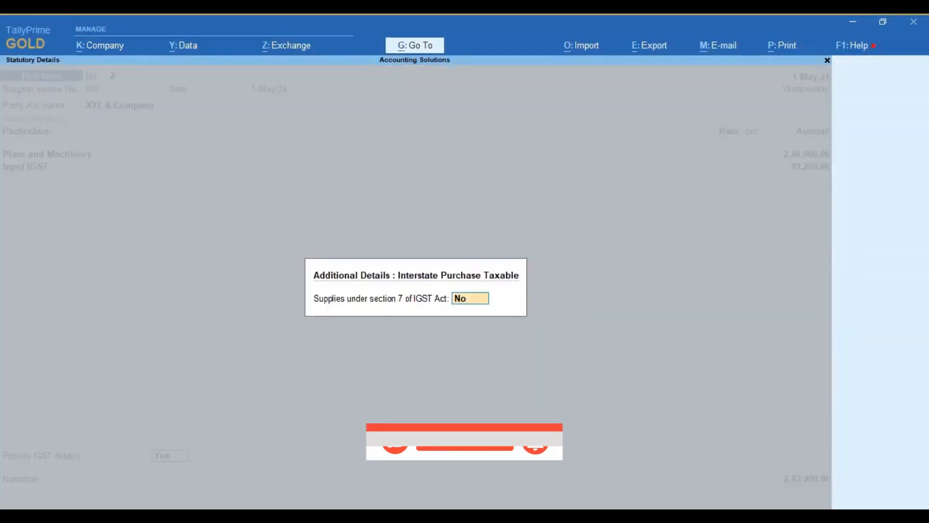
{"action": "key", "text": "Escape"}
{"action": "key", "text": "Up"}
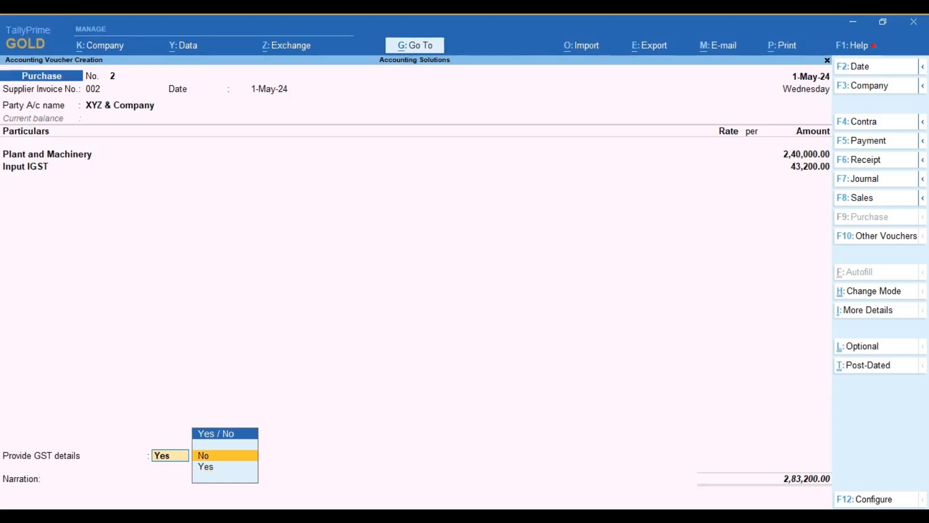
{"action": "key", "text": "Return"}
{"action": "key", "text": "Return"}
{"action": "key", "text": "Return"}
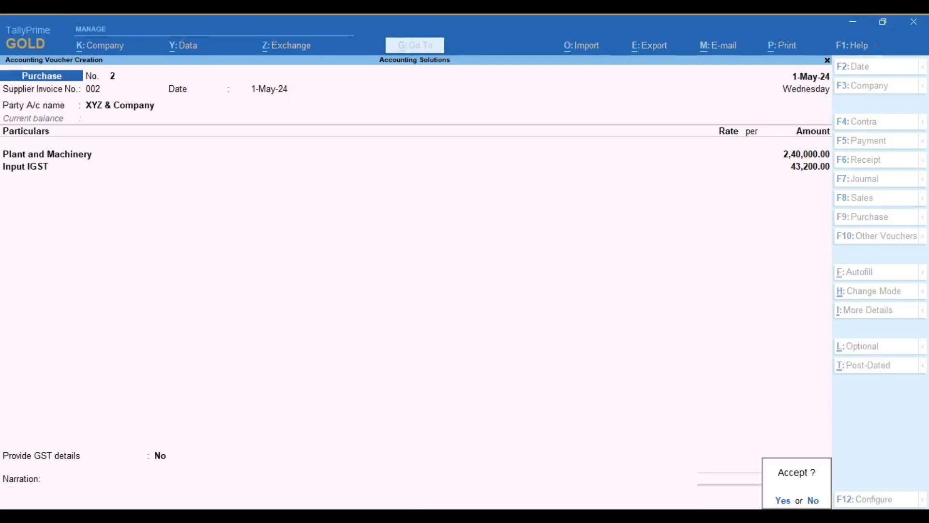
{"action": "key", "text": "Return"}
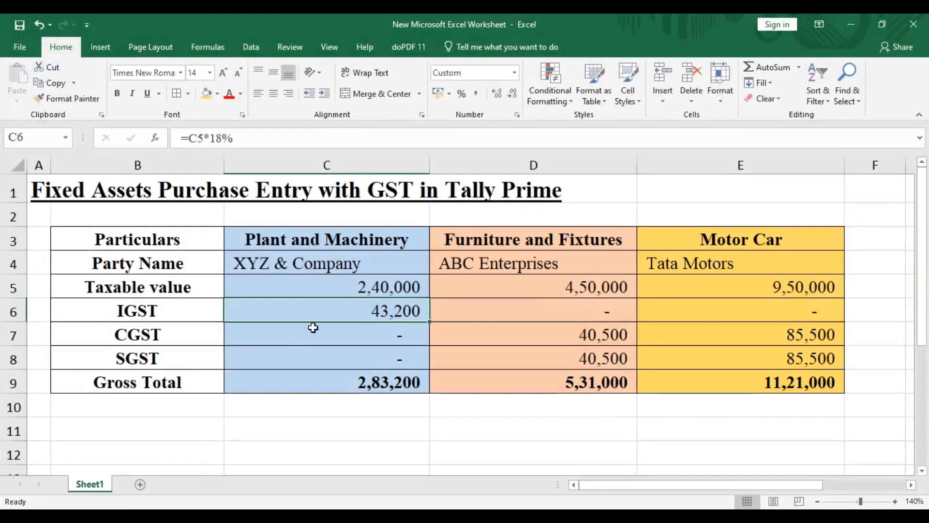
Step: Switch to the Excel worksheet and review the Plant and Machinery and Furniture and Fixtures columns
{"action": "left_click_drag", "start_coordinate": [349, 265], "coordinate": [349, 382]}
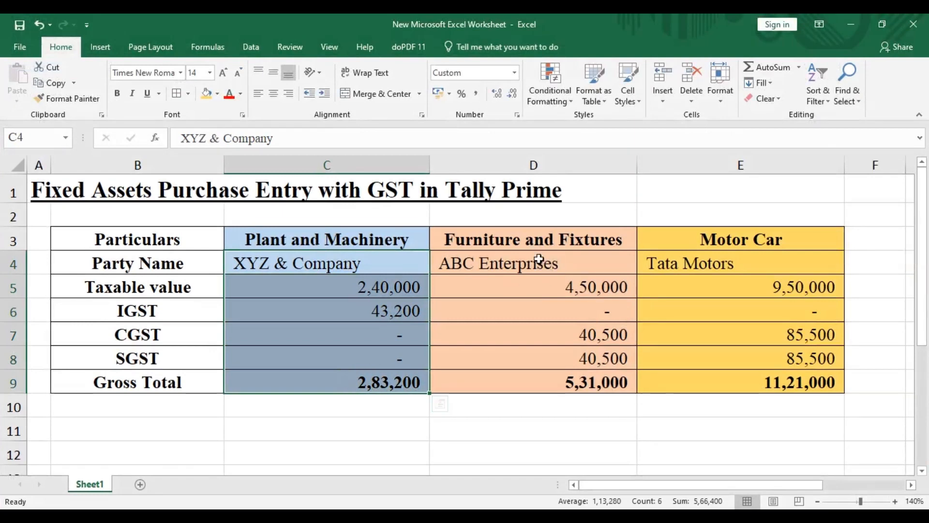
{"action": "left_click_drag", "start_coordinate": [535, 242], "coordinate": [551, 384]}
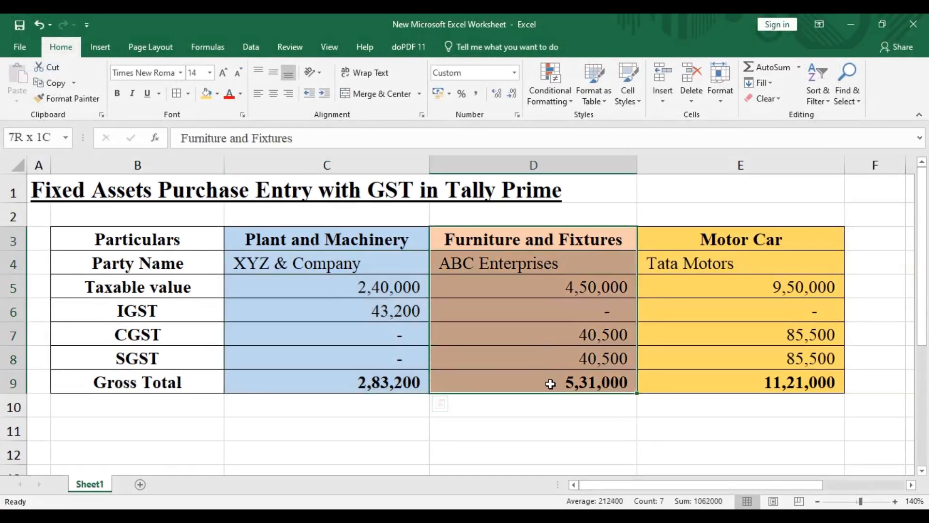
{"action": "left_click", "coordinate": [528, 261]}
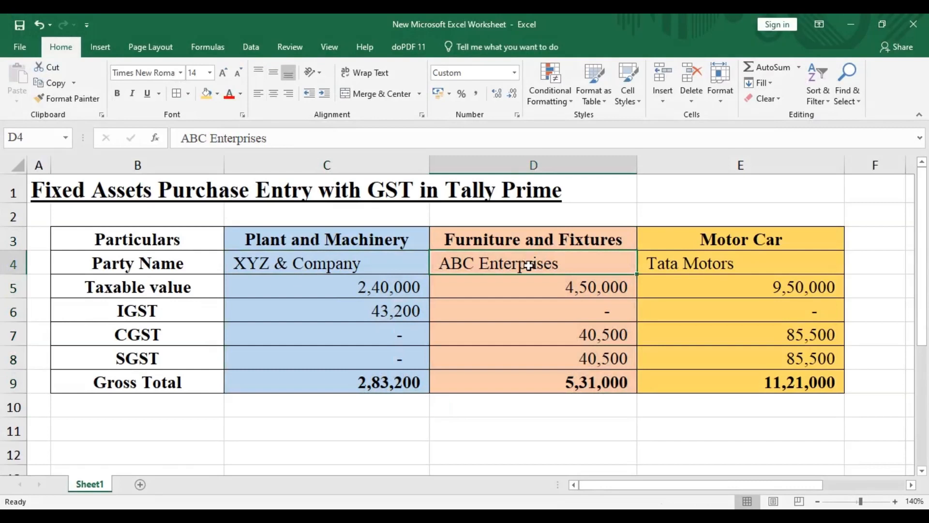
{"action": "double_click", "coordinate": [535, 239]}
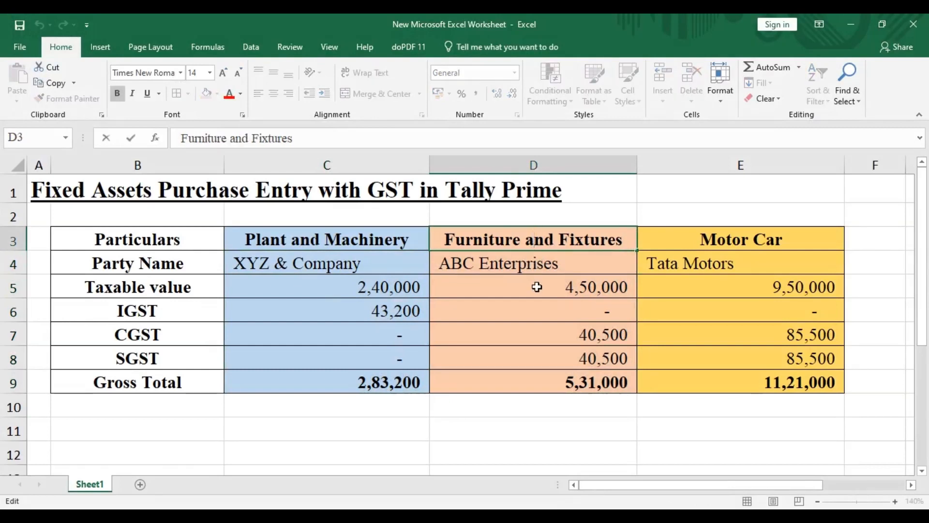
{"action": "key", "text": "Escape"}
Step: Enter the note "Magt decided ITC not to claim" in cell B11 below the table
{"action": "left_click", "coordinate": [519, 424]}
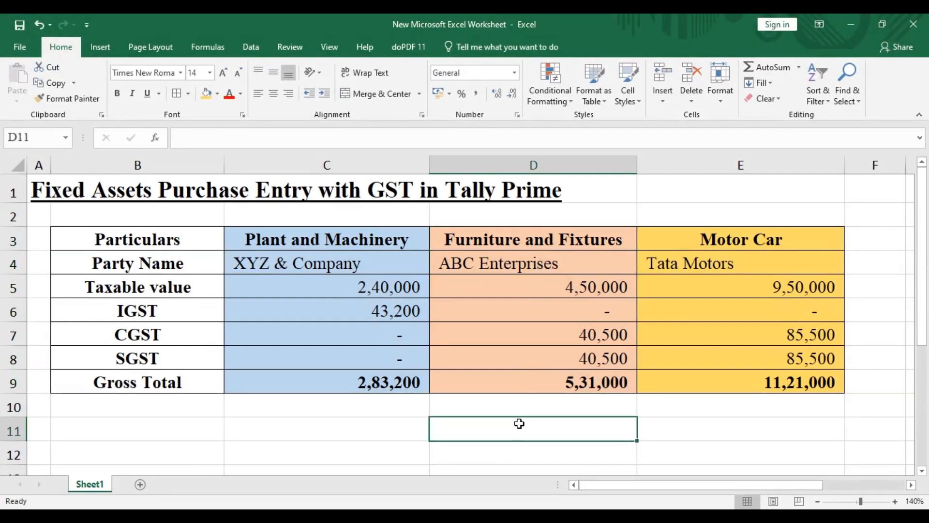
{"action": "key", "text": "Left"}
{"action": "key", "text": "Left"}
{"action": "type", "text": "M"}
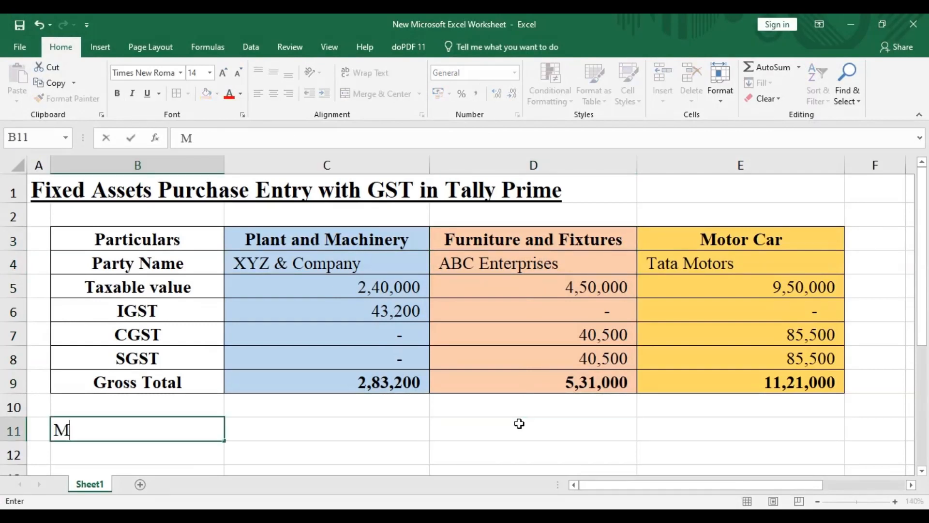
{"action": "type", "text": "agt decided"}
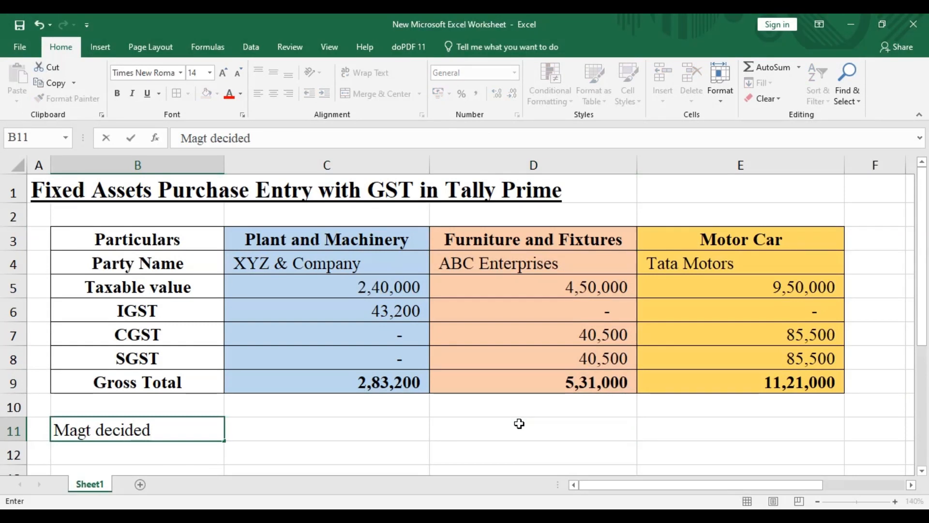
{"action": "type", "text": " ITC not "}
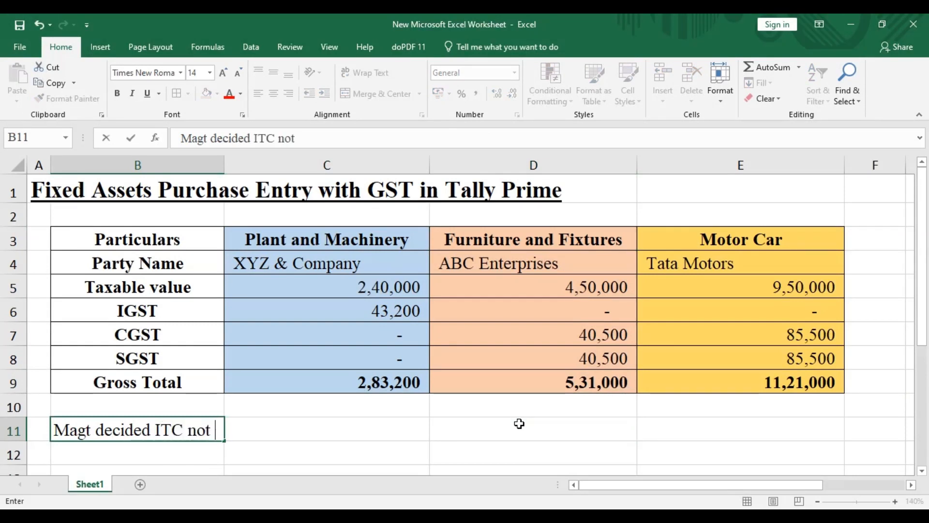
{"action": "type", "text": "to claim"}
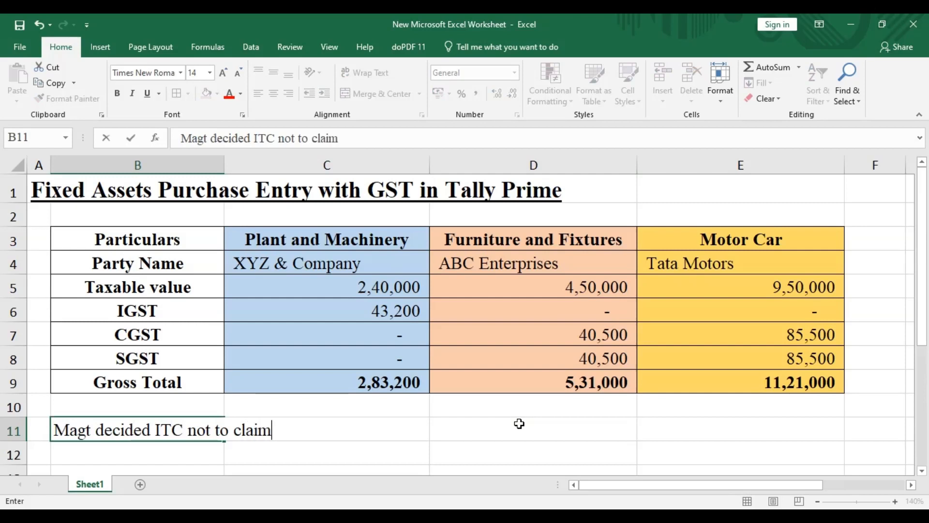
{"action": "key", "text": "Return"}
Step: Extend the note in cell B11 with "and capitalise it."
{"action": "key", "text": "Up"}
{"action": "key", "text": "F2"}
{"action": "type", "text": "and capitalis"}
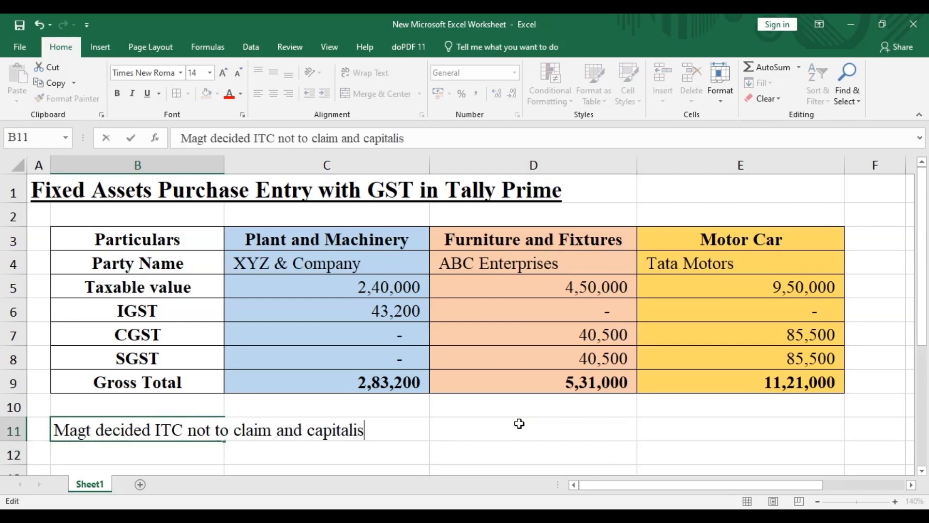
{"action": "type", "text": "e it."}
{"action": "key", "text": "Return"}
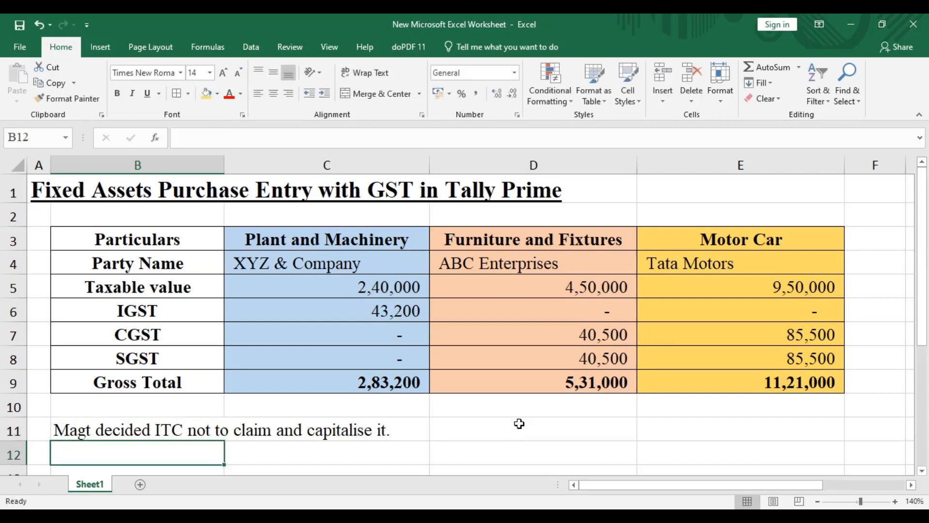
Step: Examine the IGST, CGST and SGST cells of the Furniture and Fixtures column together with the note on capitalising the tax credit
{"action": "left_click", "coordinate": [519, 424]}
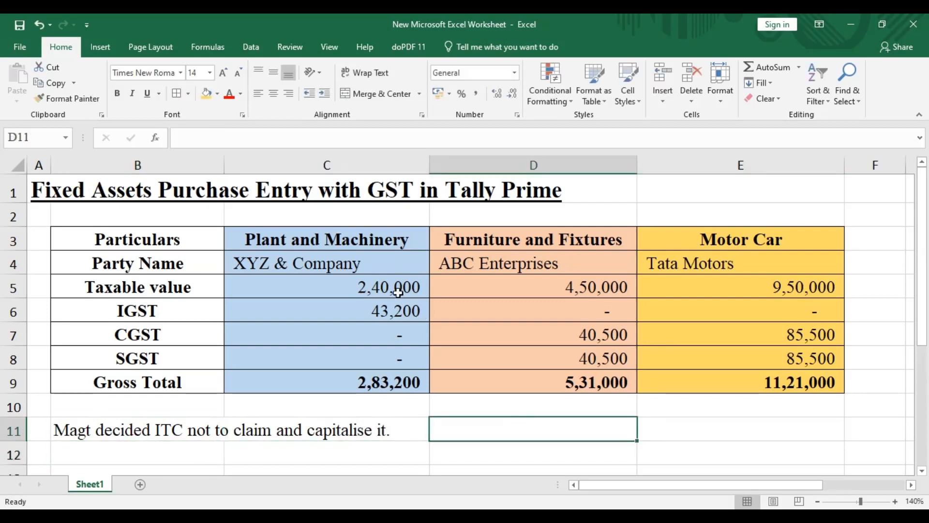
{"action": "left_click", "coordinate": [495, 308]}
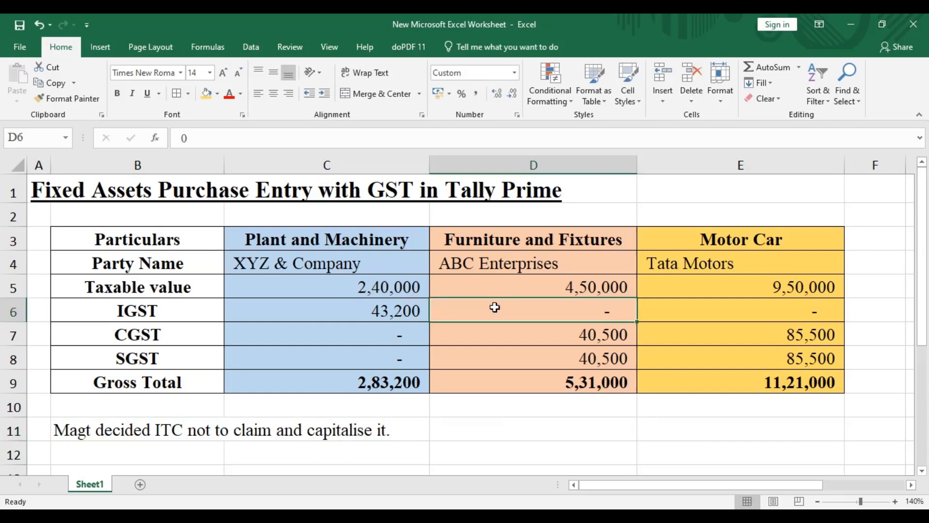
{"action": "key", "text": "Down"}
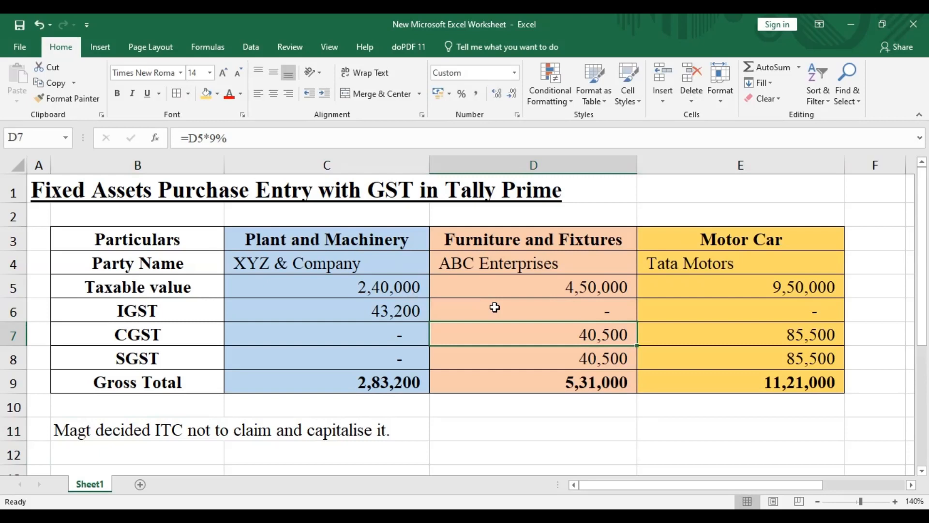
{"action": "key", "text": "Up"}
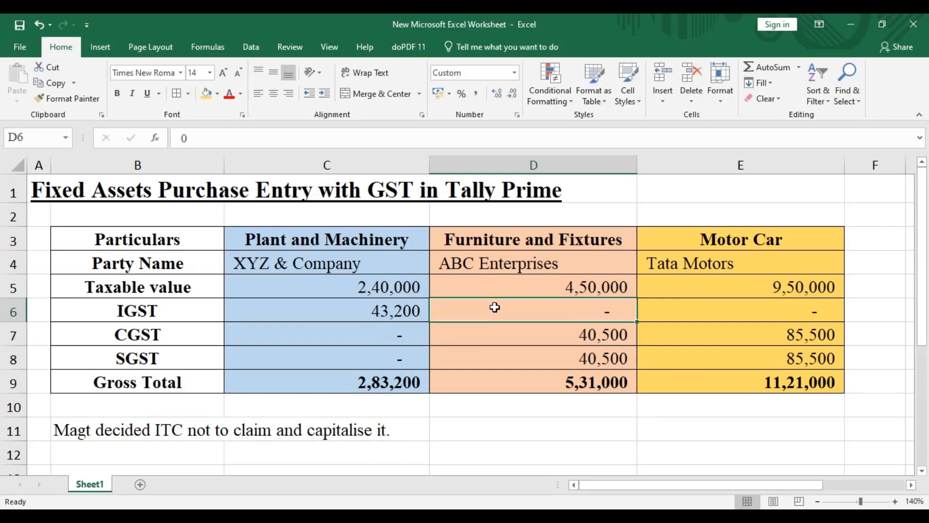
{"action": "key", "text": "shift+Down"}
{"action": "key", "text": "shift+Down"}
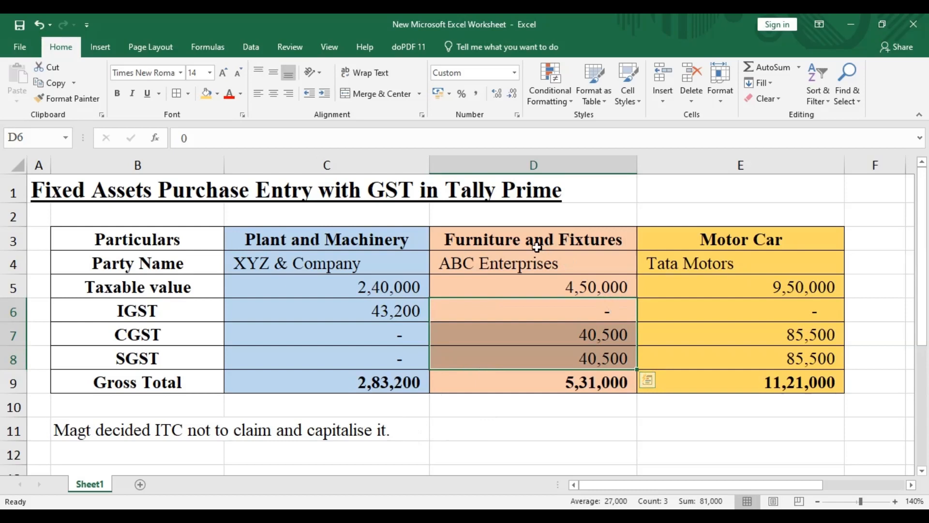
{"action": "left_click", "coordinate": [478, 242]}
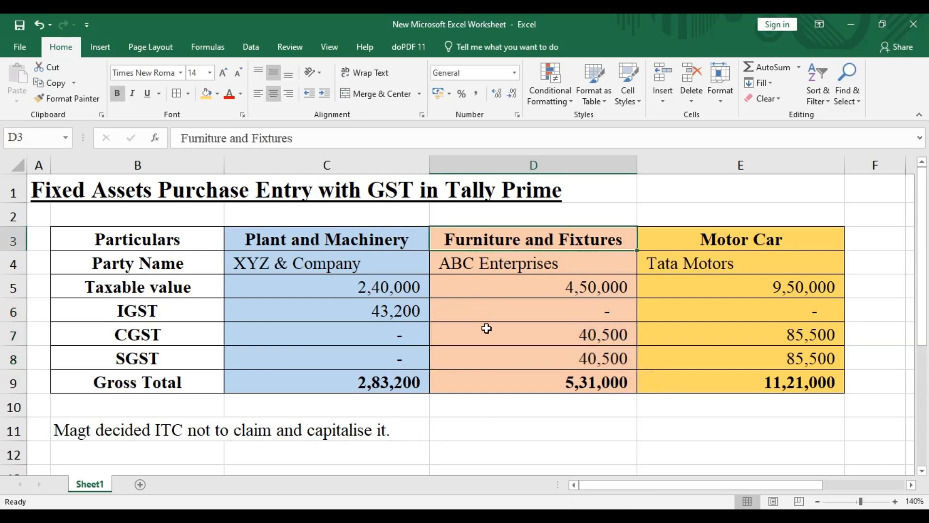
{"action": "left_click_drag", "start_coordinate": [484, 336], "coordinate": [490, 362]}
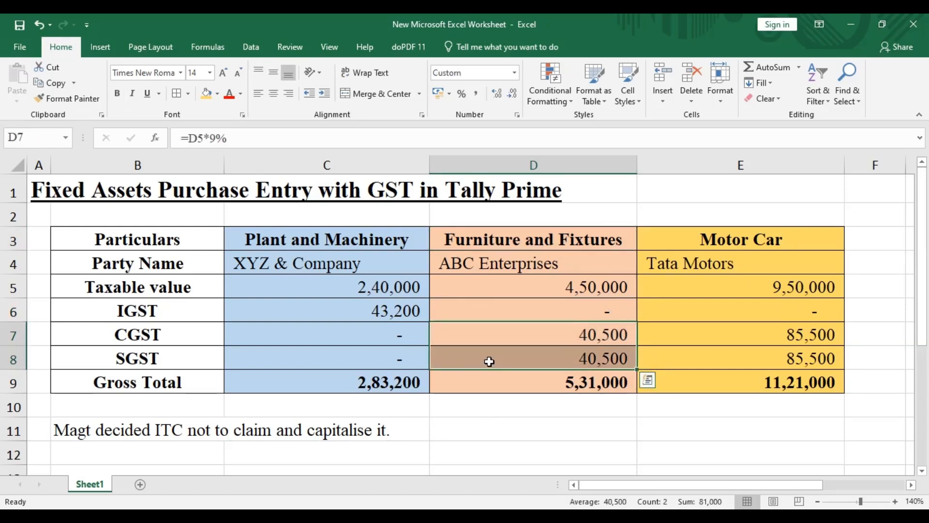
{"action": "left_click", "coordinate": [459, 430]}
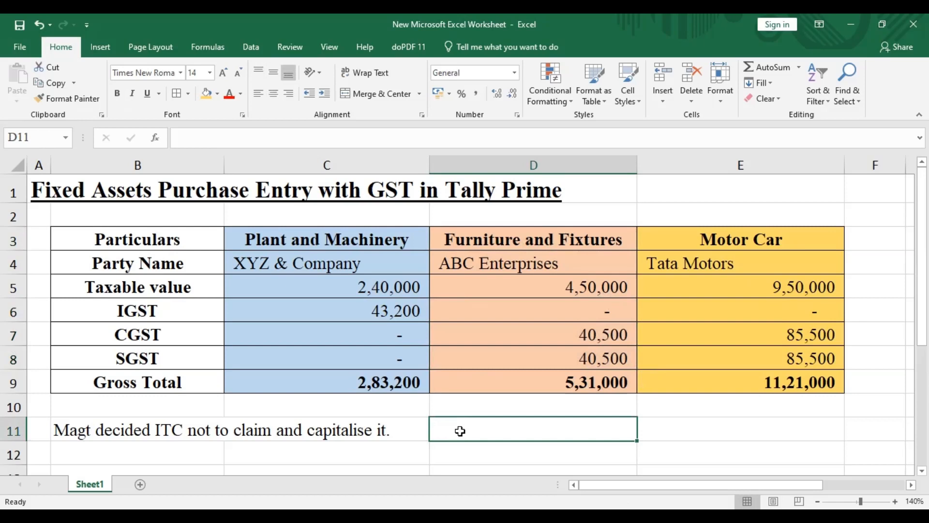
{"action": "left_click", "coordinate": [114, 432]}
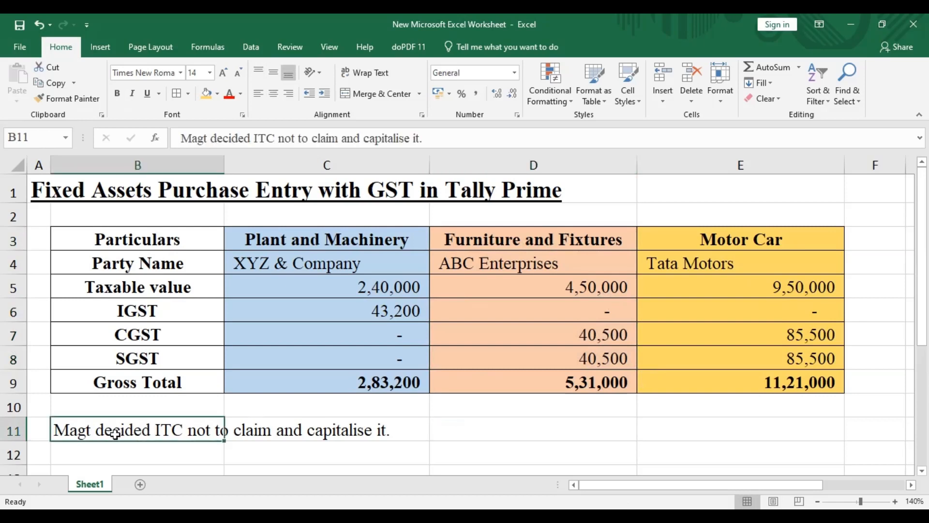
Step: Check the CGST, SGST and Gross Total cells of the Furniture and Fixtures column against the capitalisation note
{"action": "left_click", "coordinate": [474, 424]}
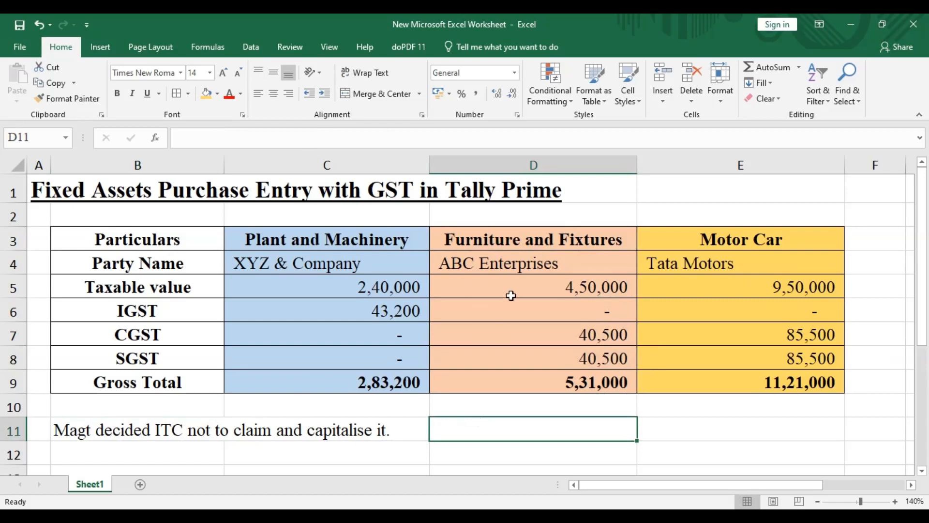
{"action": "left_click_drag", "start_coordinate": [513, 326], "coordinate": [512, 365]}
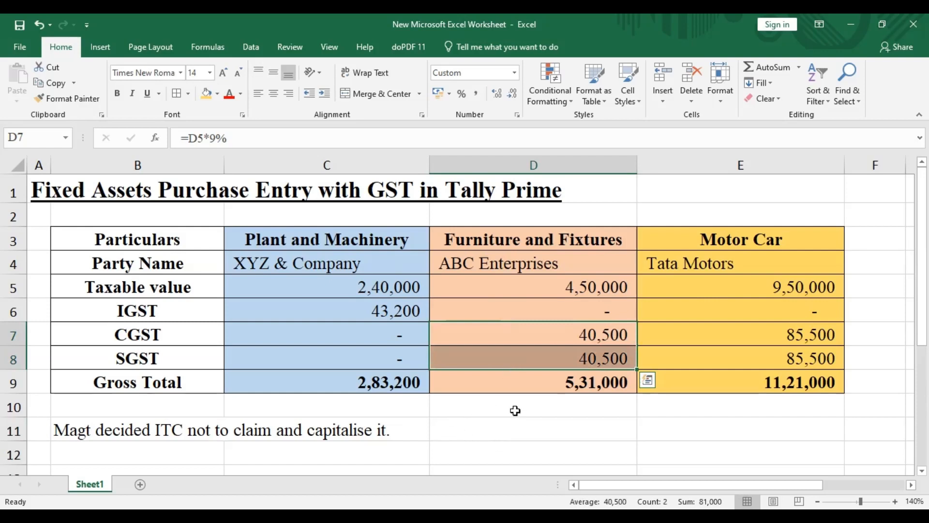
{"action": "left_click", "coordinate": [531, 387]}
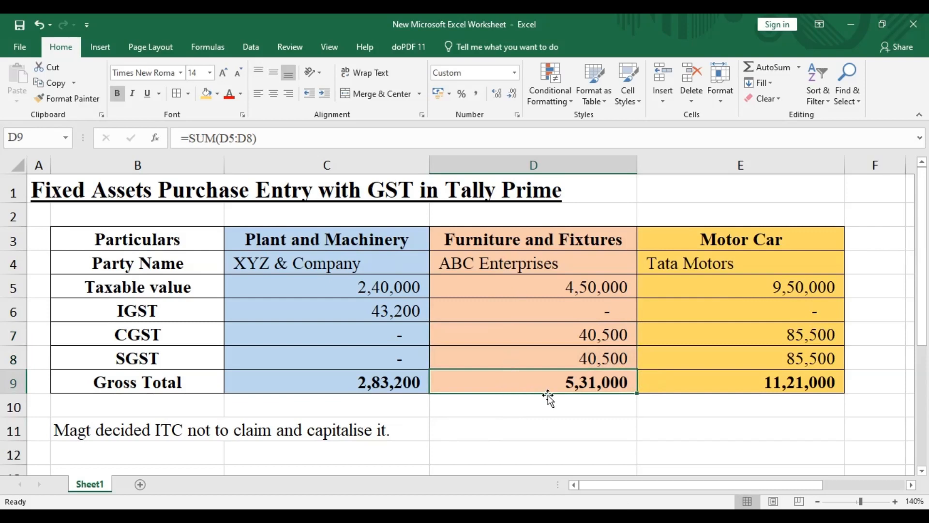
{"action": "left_click", "coordinate": [550, 432]}
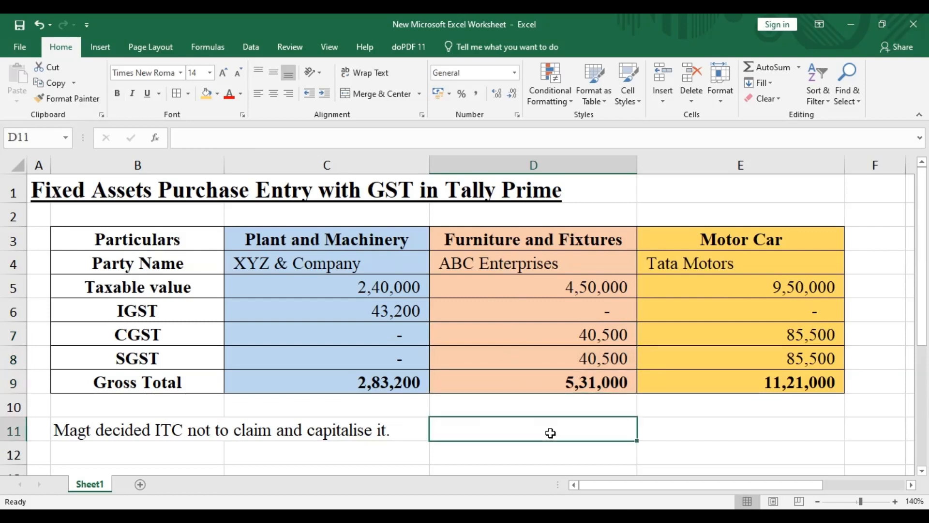
{"action": "left_click", "coordinate": [557, 385]}
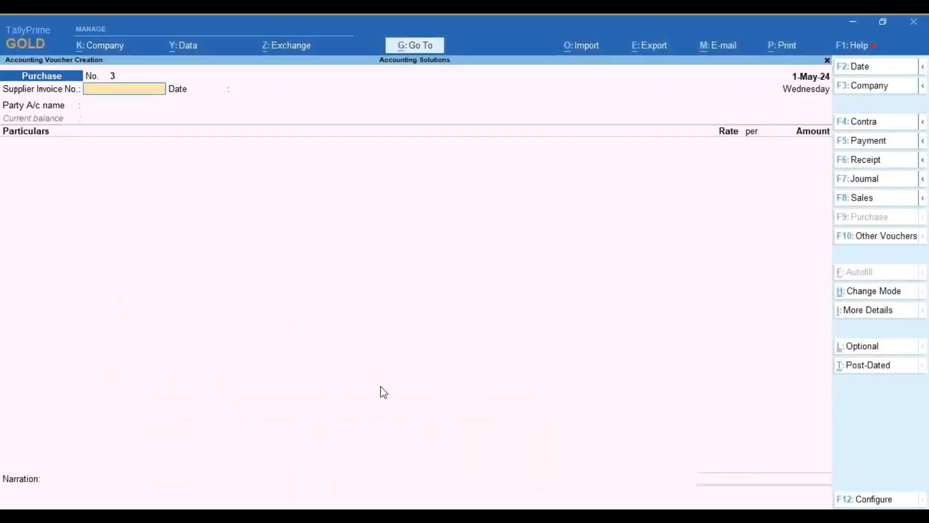
Step: Switch to TallyPrime and give the purchase voucher supplier invoice number 005 dated 1-May-24
{"action": "key", "text": "Return"}
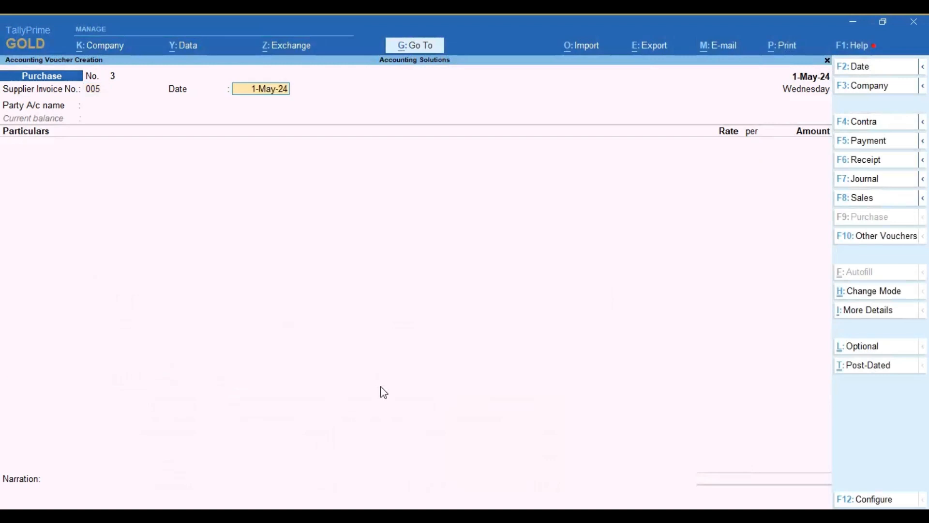
{"action": "key", "text": "Return"}
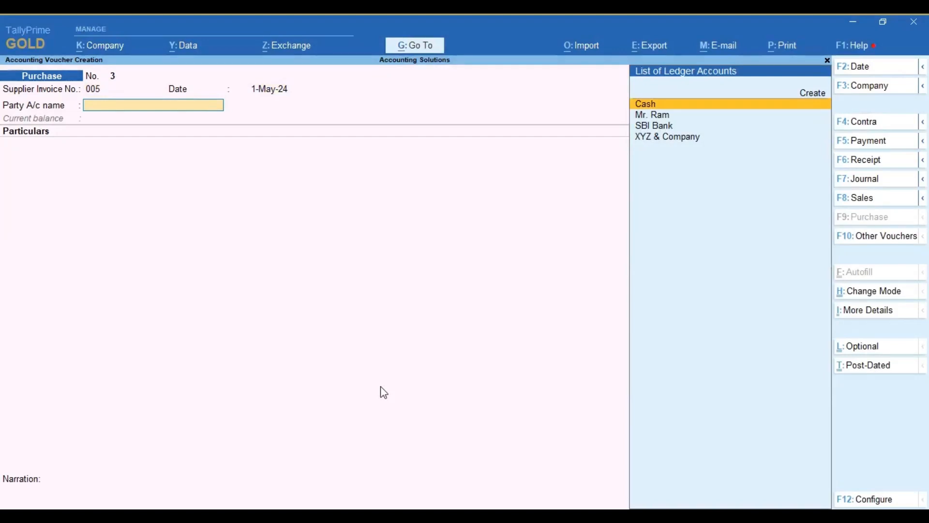
Step: Start a new party ledger, check the party name in the Excel worksheet, and create it as ABC Enterprises under Sundry Creditors
{"action": "key", "text": "alt"}
{"action": "key", "text": "alt+c"}
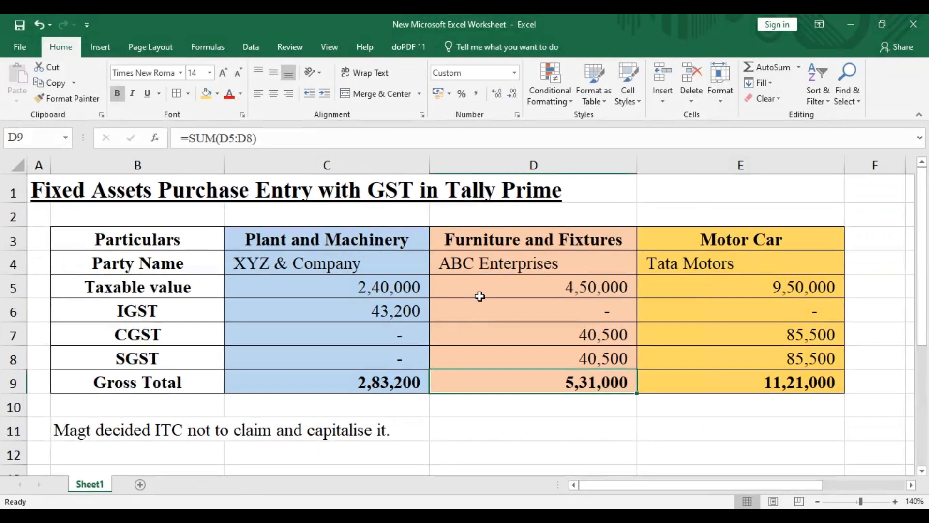
{"action": "left_click", "coordinate": [481, 267]}
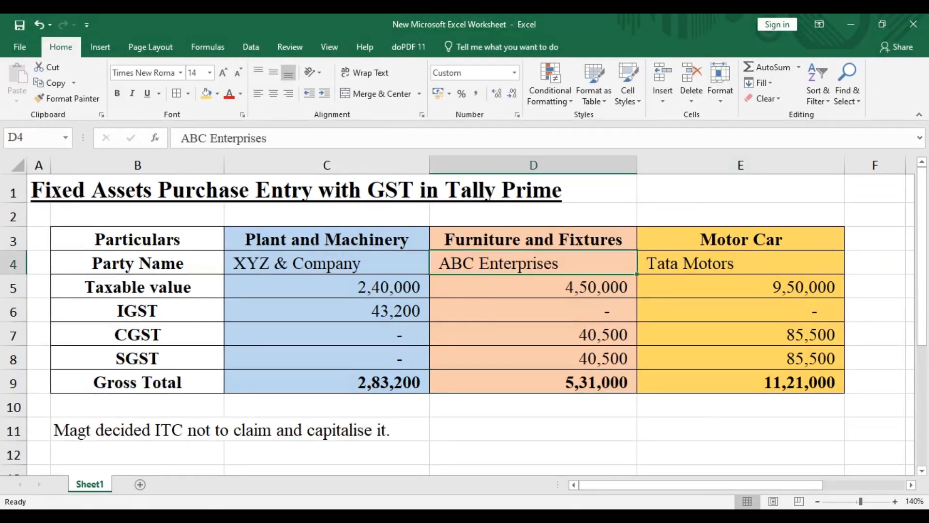
{"action": "left_click", "coordinate": [171, 516]}
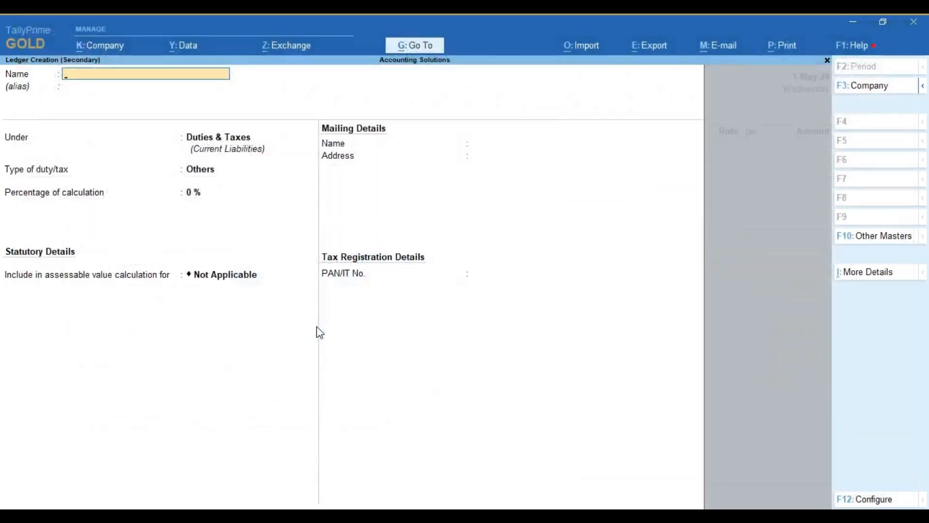
{"action": "type", "text": "ABC Enterprises"}
{"action": "key", "text": "Return"}
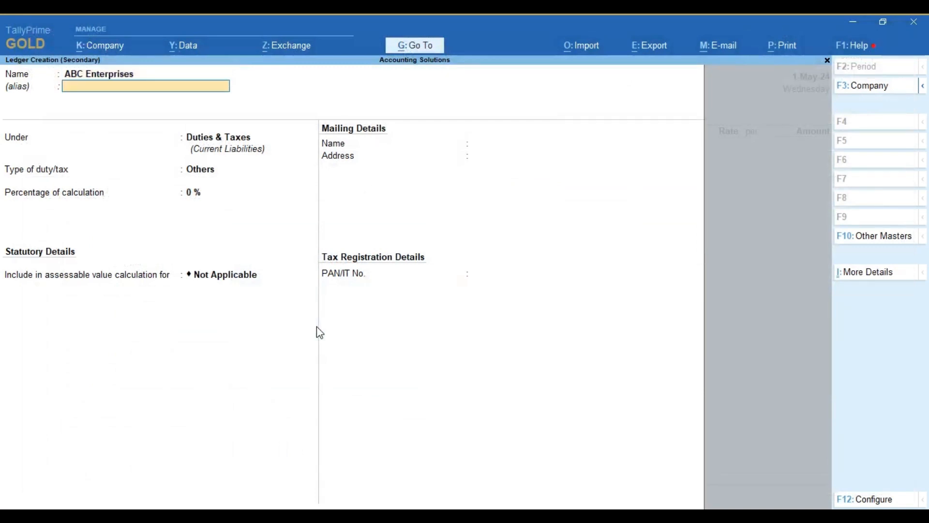
{"action": "key", "text": "Return"}
{"action": "type", "text": "D"}
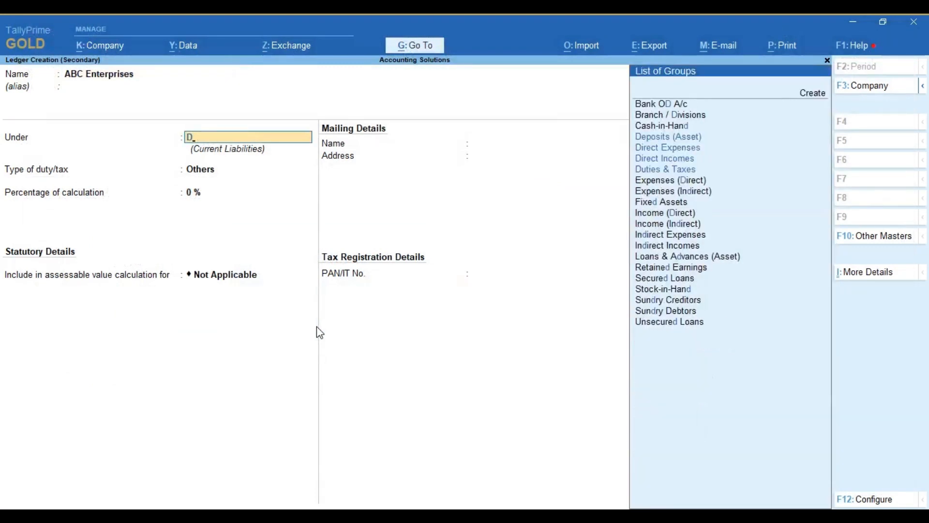
{"action": "key", "text": "BackSpace"}
{"action": "type", "text": "sund"}
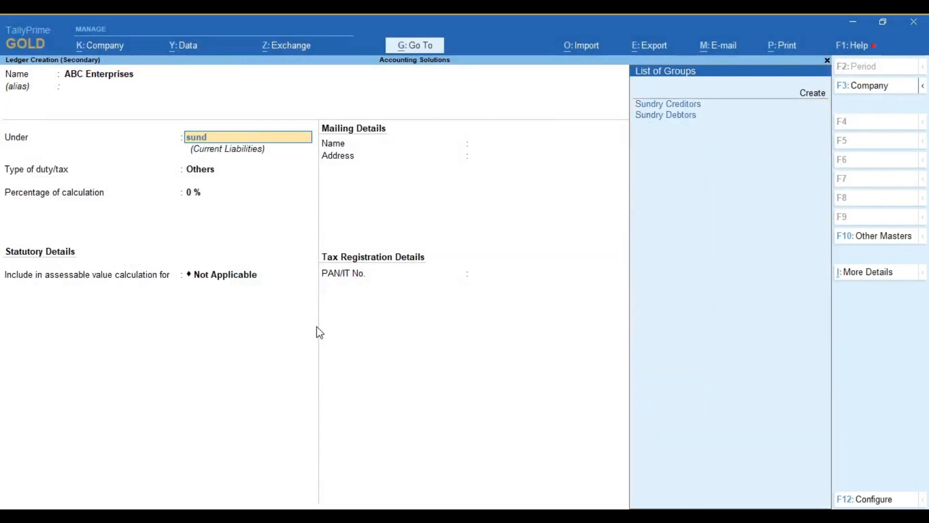
{"action": "key", "text": "Return"}
Step: Keep the default mailing and tax registration details of the ABC Enterprises ledger and save it as the voucher's party account
{"action": "key", "text": "Return"}
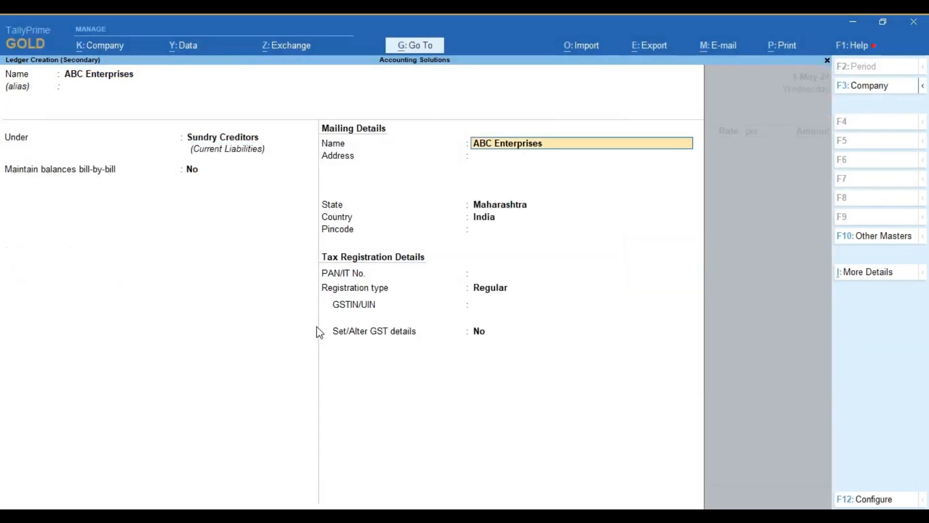
{"action": "key", "text": "Return"}
{"action": "key", "text": "Return"}
{"action": "key", "text": "Return"}
{"action": "key", "text": "Return"}
{"action": "key", "text": "Return"}
{"action": "key", "text": "Return"}
{"action": "key", "text": "Return"}
{"action": "key", "text": "Return"}
{"action": "key", "text": "Return"}
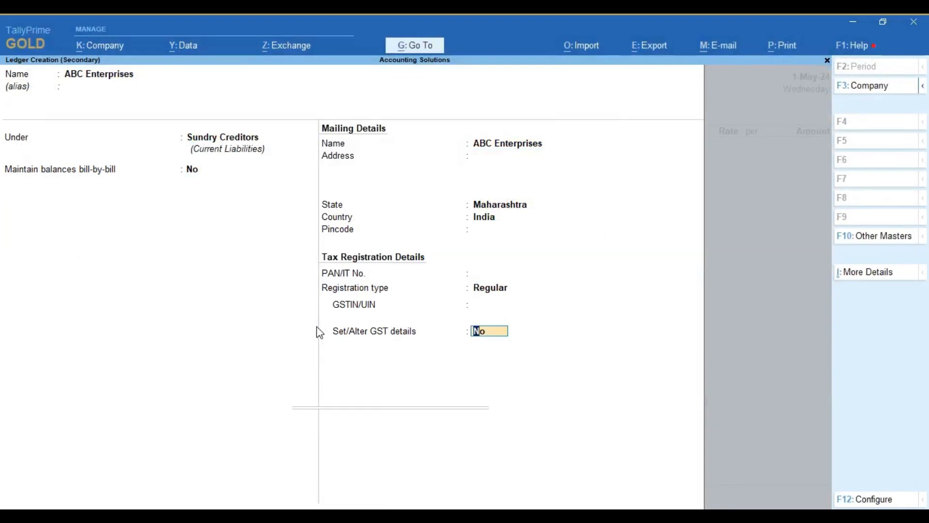
{"action": "key", "text": "Return"}
{"action": "key", "text": "Return"}
{"action": "key", "text": "Return"}
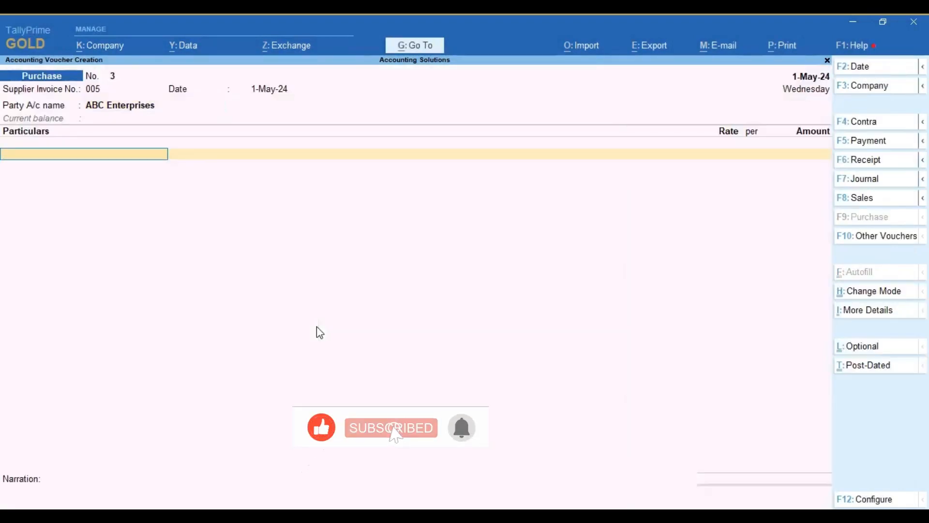
Step: Create a new ledger named Furniture and Fixtures under Fixed Assets for the voucher's particulars
{"action": "key", "text": "alt+c"}
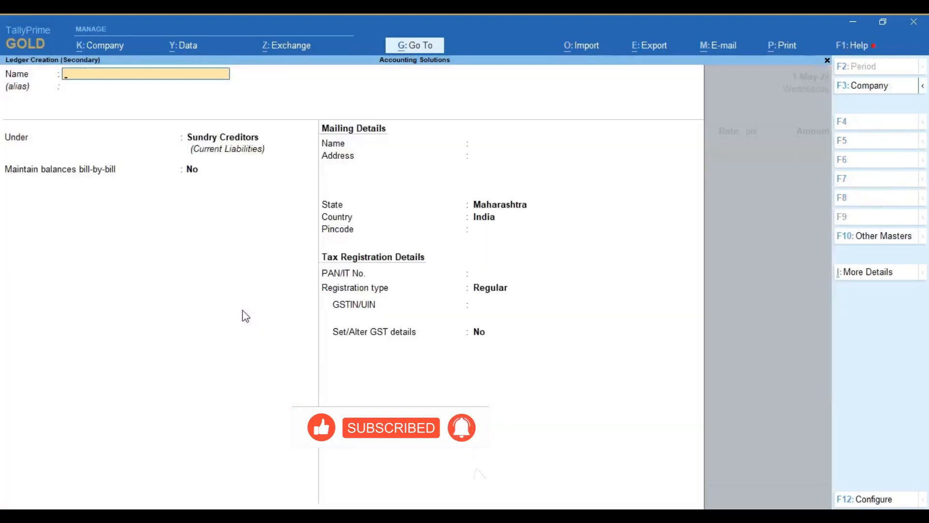
{"action": "type", "text": "Furnbiture and"}
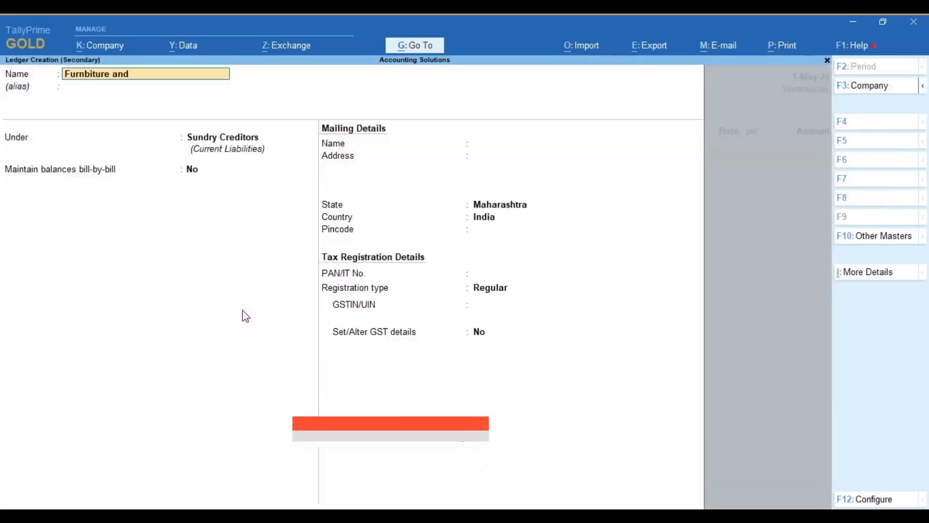
{"action": "key", "text": "BackSpace"}
{"action": "key", "text": "BackSpace"}
{"action": "key", "text": "BackSpace"}
{"action": "key", "text": "BackSpace"}
{"action": "key", "text": "BackSpace"}
{"action": "key", "text": "BackSpace"}
{"action": "key", "text": "BackSpace"}
{"action": "key", "text": "BackSpace"}
{"action": "key", "text": "BackSpace"}
{"action": "key", "text": "BackSpace"}
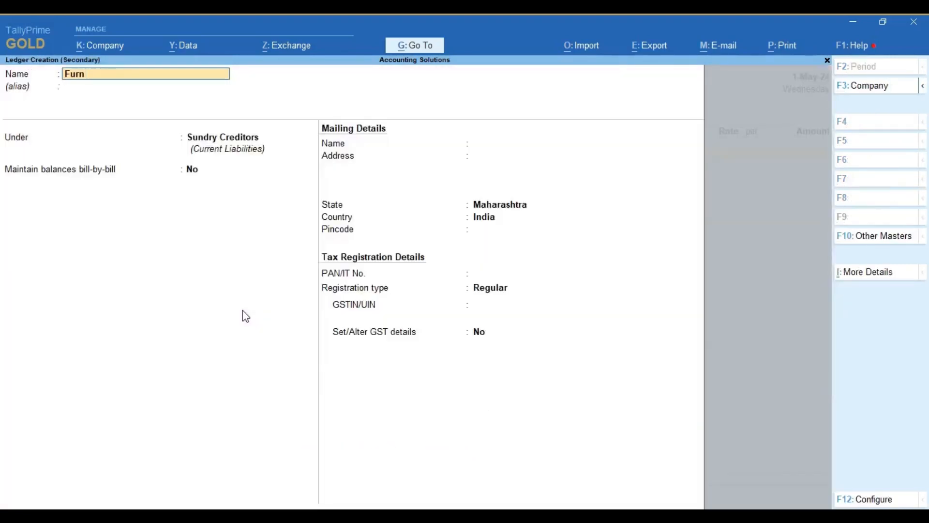
{"action": "type", "text": "iture and Fixtures"}
{"action": "key", "text": "Return"}
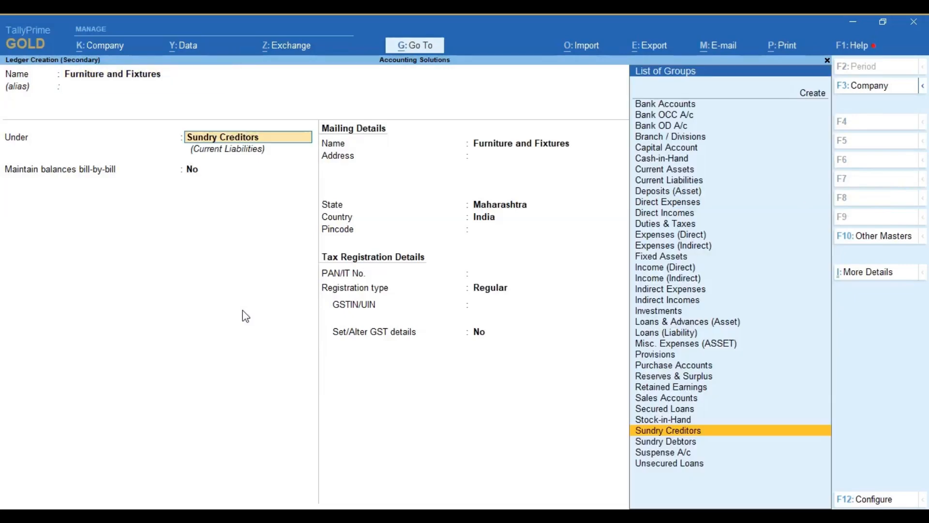
{"action": "type", "text": "Fix"}
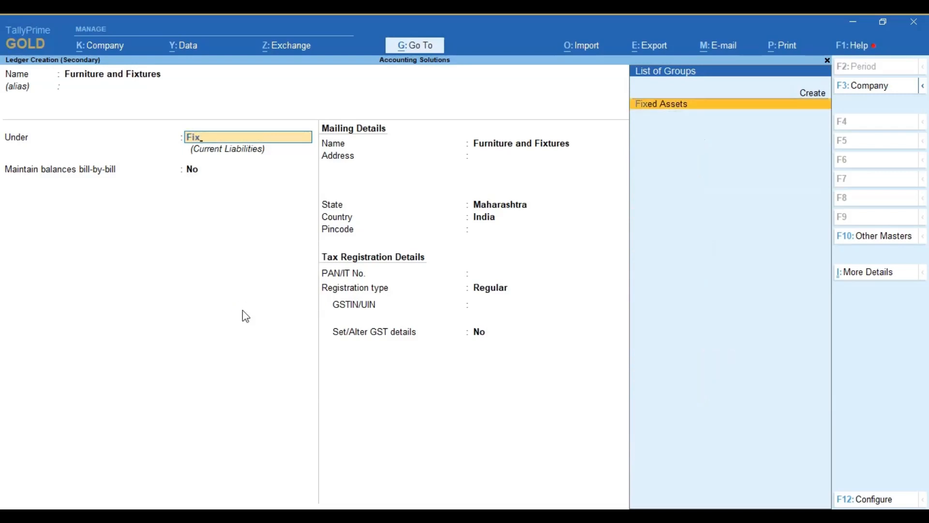
{"action": "key", "text": "Return"}
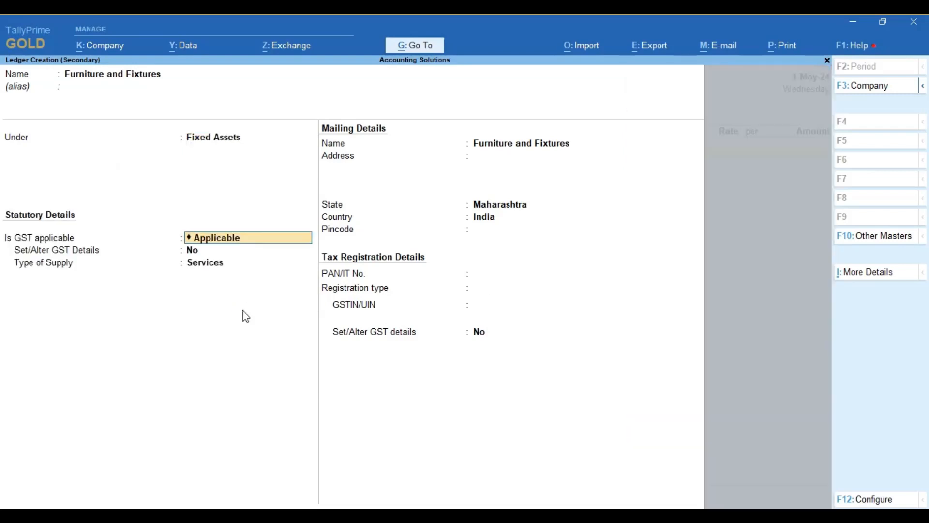
Step: Set GST to Not Applicable for the Furniture and Fixtures ledger, keep the remaining defaults and save it into the voucher
{"action": "key", "text": "BackSpace"}
{"action": "key", "text": "Down"}
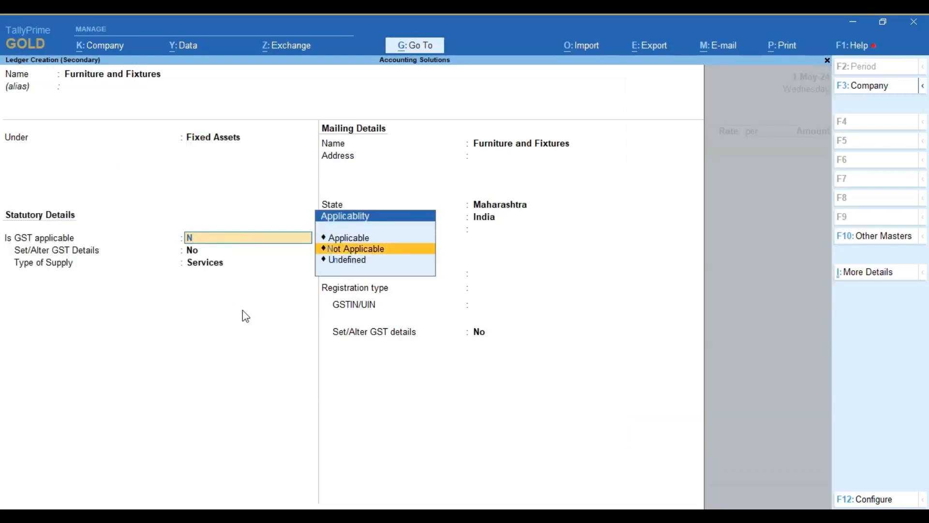
{"action": "key", "text": "Return"}
{"action": "key", "text": "Return"}
{"action": "key", "text": "Return"}
{"action": "key", "text": "Return"}
{"action": "key", "text": "Return"}
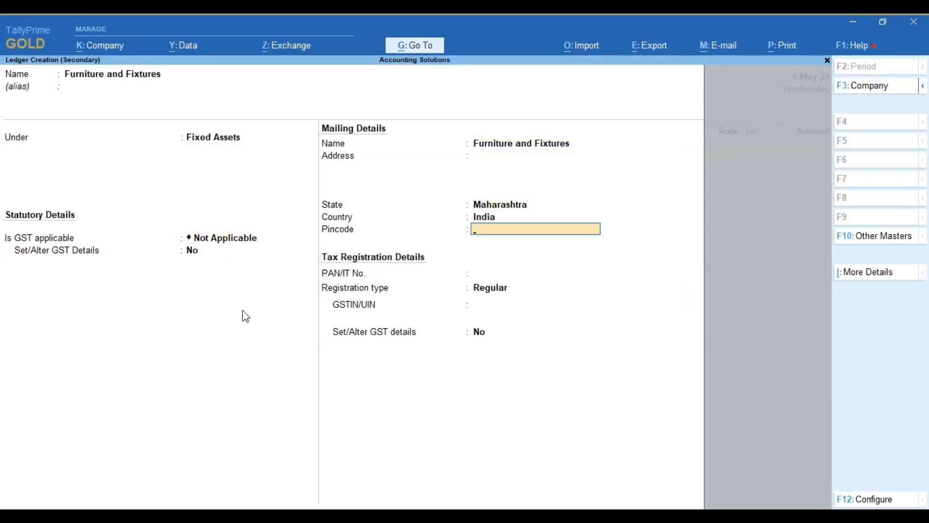
{"action": "key", "text": "Return"}
{"action": "key", "text": "Return"}
{"action": "key", "text": "Return"}
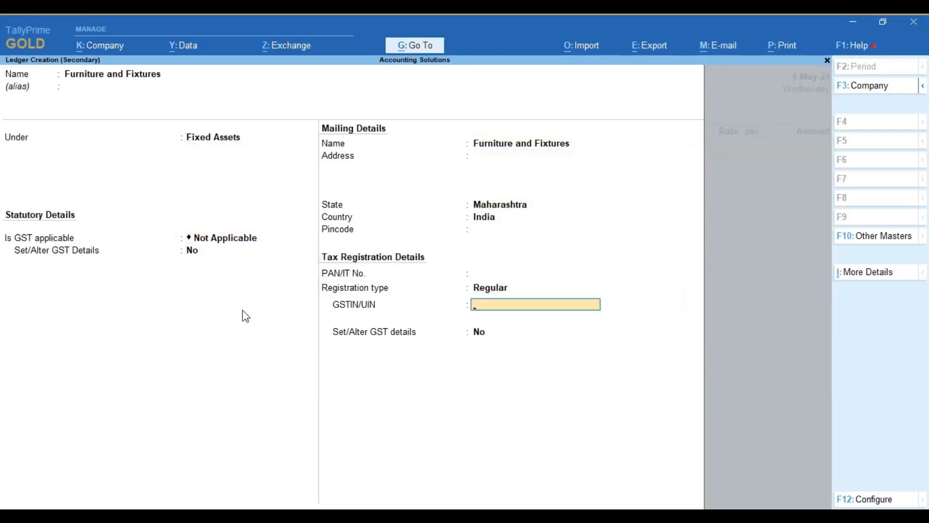
{"action": "key", "text": "Return"}
{"action": "key", "text": "Return"}
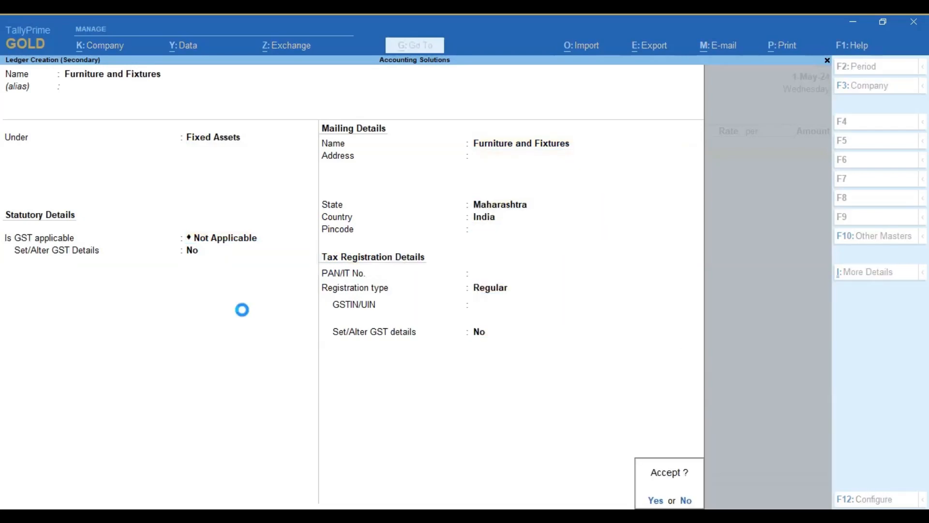
{"action": "key", "text": "Return"}
{"action": "key", "text": "Return"}
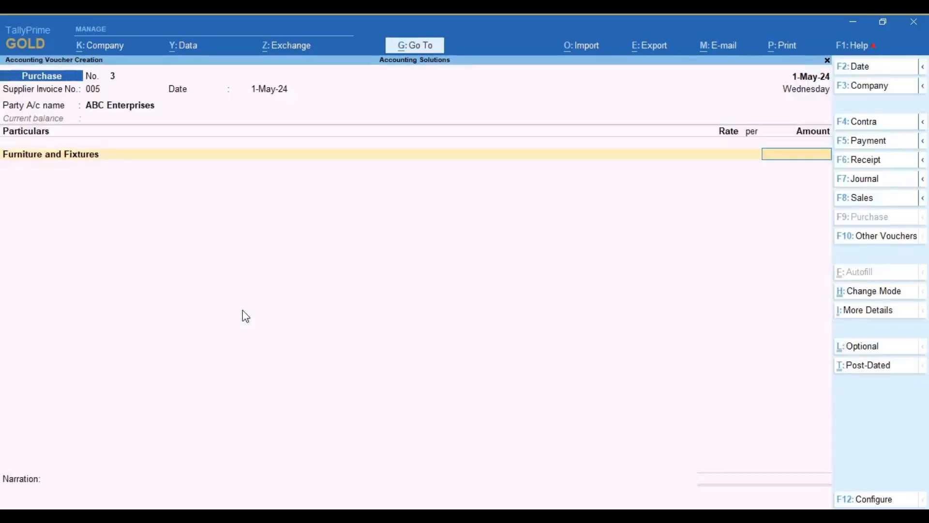
Step: Switch to the Excel worksheet and look up the Furniture and Fixtures gross total, including its CGST and SGST
{"action": "left_click", "coordinate": [208, 516]}
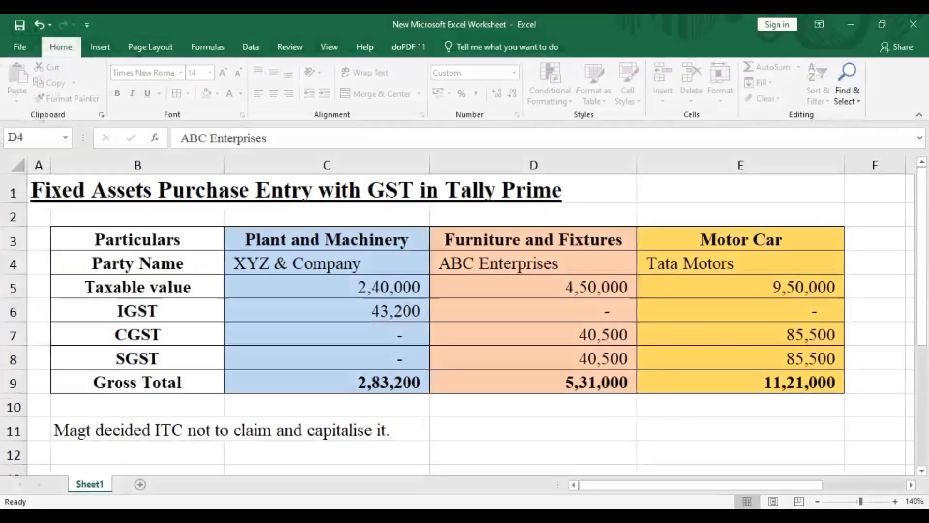
{"action": "left_click", "coordinate": [543, 387]}
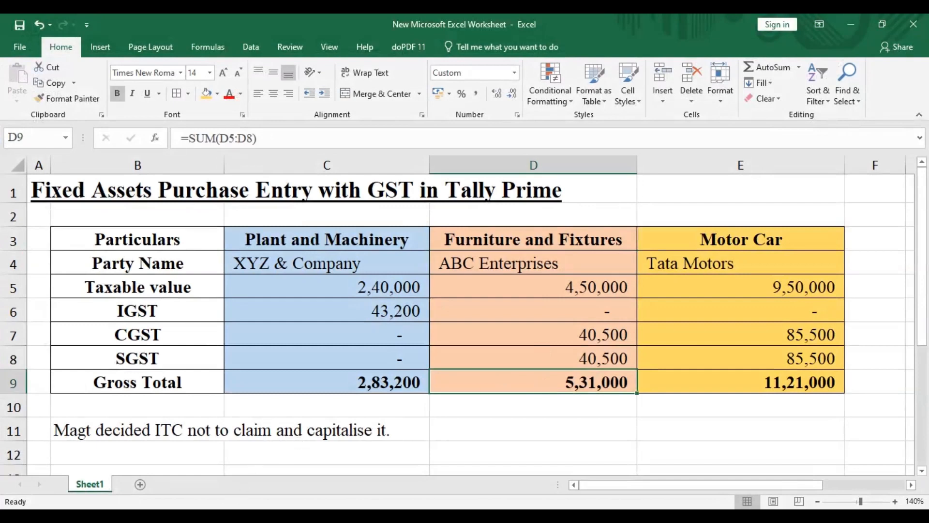
{"action": "left_click_drag", "start_coordinate": [546, 334], "coordinate": [542, 357]}
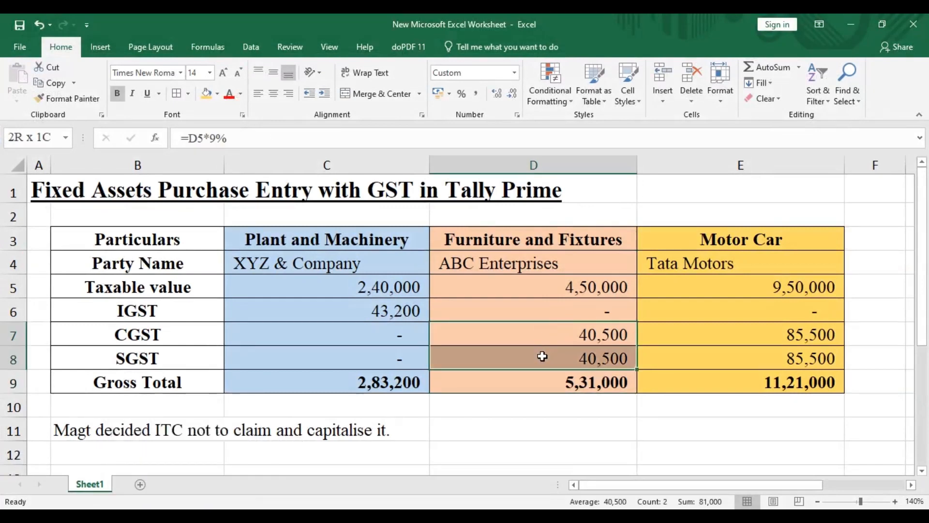
{"action": "left_click", "coordinate": [520, 427]}
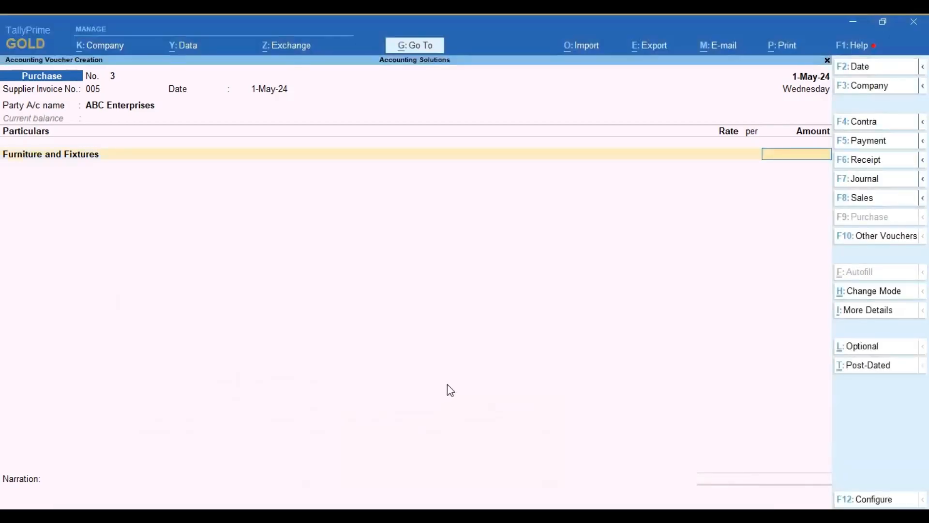
Step: Switch back to TallyPrime, enter 531000 as the Furniture and Fixtures amount and save the purchase voucher without a narration
{"action": "type", "text": "5,31,000"}
{"action": "key", "text": "Return"}
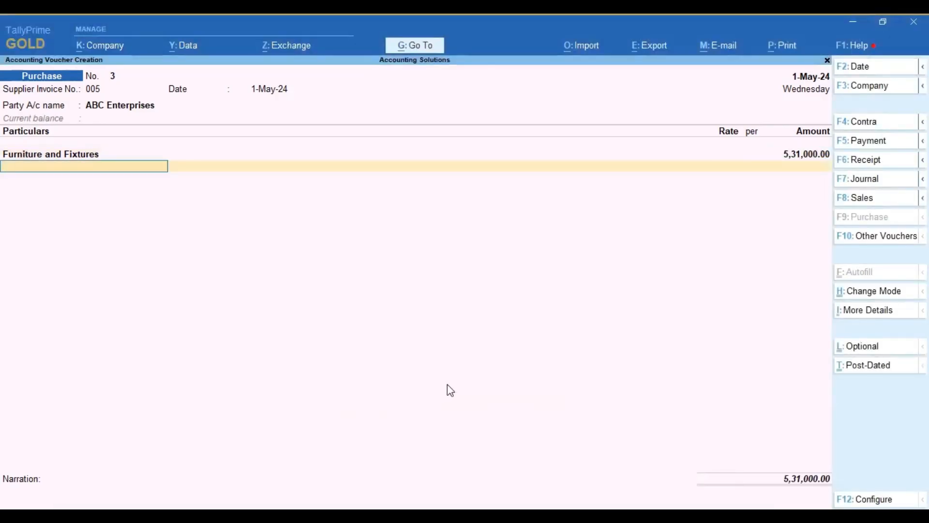
{"action": "key", "text": "Return"}
{"action": "key", "text": "Return"}
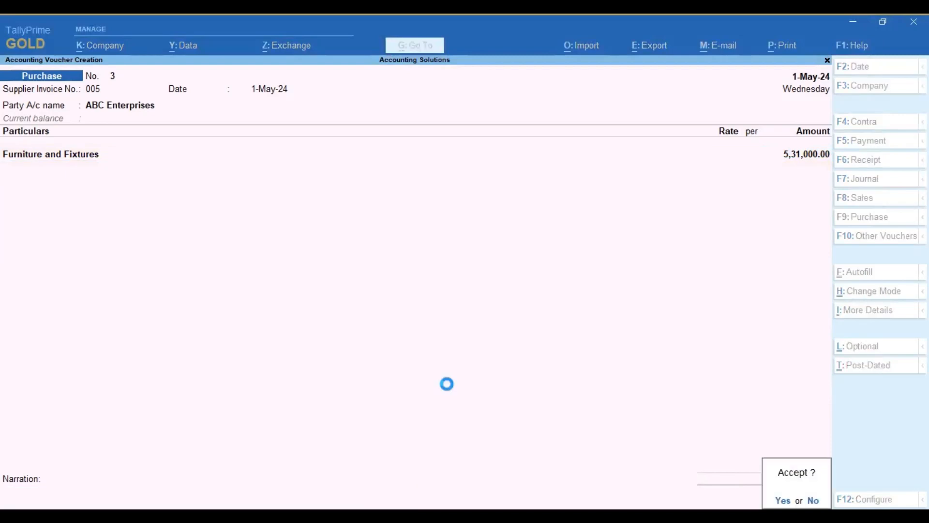
{"action": "key", "text": "Return"}
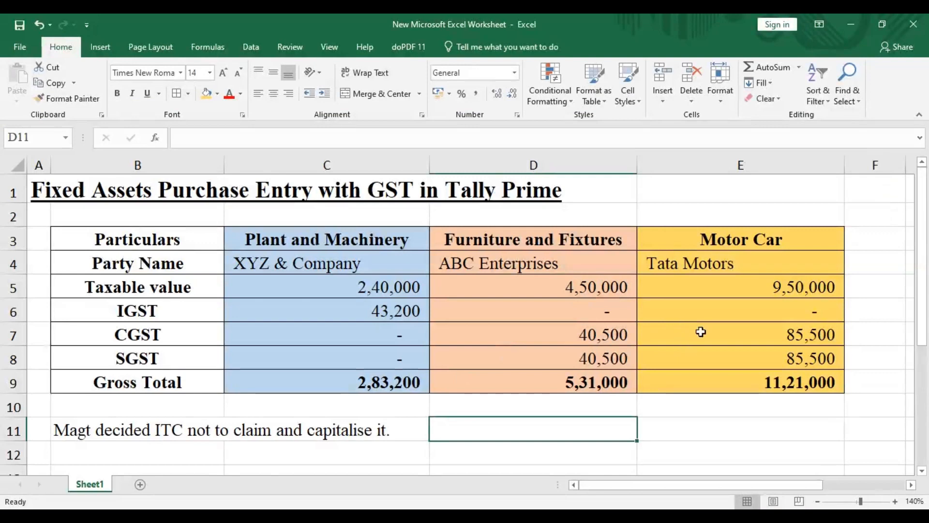
Step: Review the Motor Car column in the worksheet, checking its party name, taxable value, IGST and CGST
{"action": "left_click", "coordinate": [702, 330]}
{"action": "key", "text": "Down"}
{"action": "key", "text": "Down"}
{"action": "key", "text": "Down"}
{"action": "key", "text": "Down"}
{"action": "key", "text": "Up"}
{"action": "key", "text": "Up"}
{"action": "key", "text": "Up"}
{"action": "key", "text": "Up"}
{"action": "key", "text": "Up"}
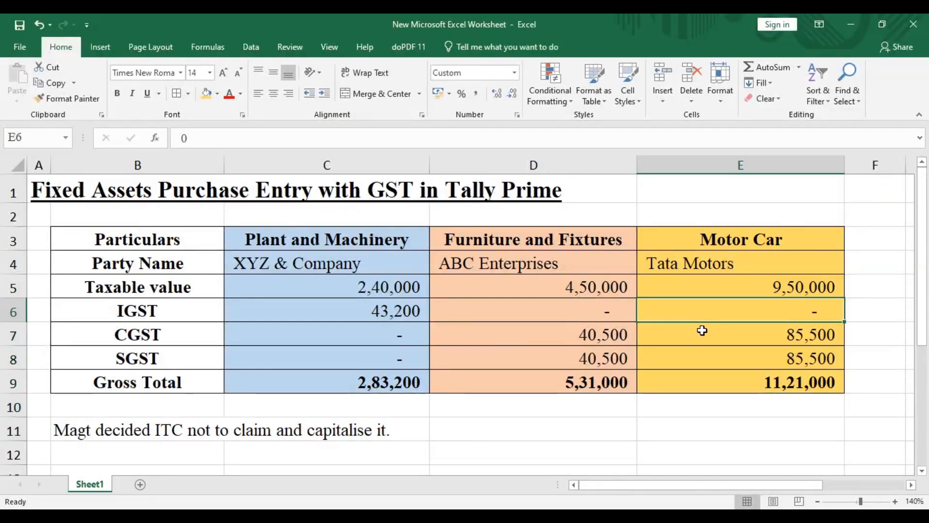
{"action": "key", "text": "Up"}
{"action": "key", "text": "Up"}
{"action": "key", "text": "Up"}
{"action": "key", "text": "Down"}
{"action": "key", "text": "Down"}
{"action": "key", "text": "Down"}
{"action": "key", "text": "Up"}
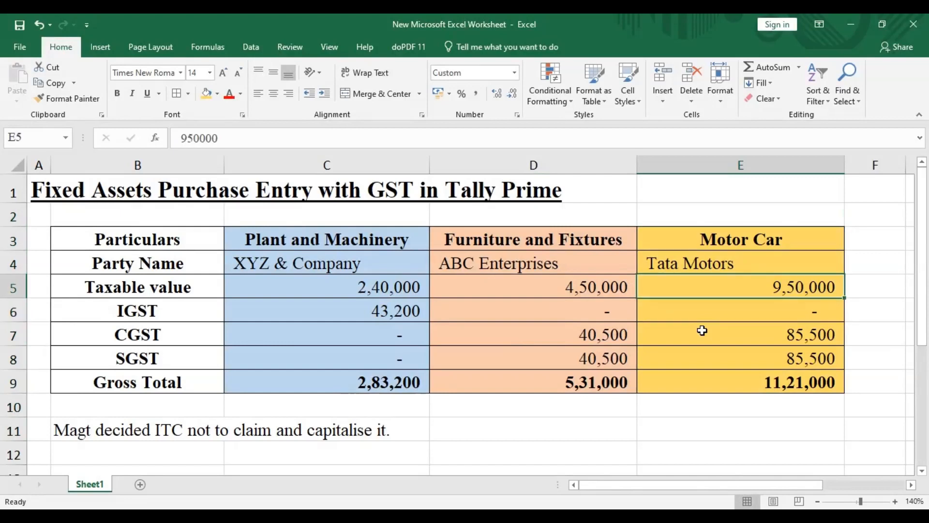
{"action": "key", "text": "Down"}
{"action": "key", "text": "Up"}
{"action": "key", "text": "Down"}
Step: Select the Motor Car GST amounts to examine them together, and look up the column's gross total
{"action": "key", "text": "Down"}
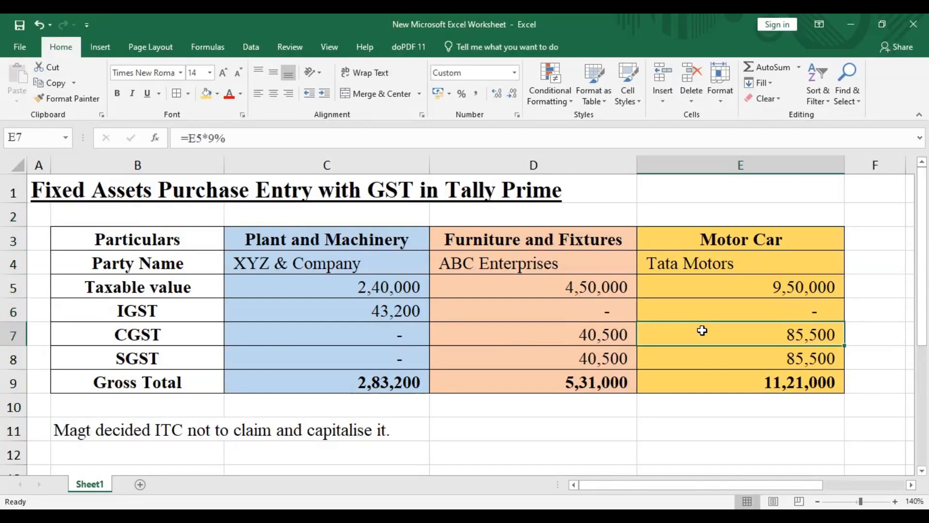
{"action": "key", "text": "Down"}
{"action": "key", "text": "shift+Up"}
{"action": "key", "text": "shift+Up"}
{"action": "key", "text": "shift+Up"}
{"action": "key", "text": "shift+Down"}
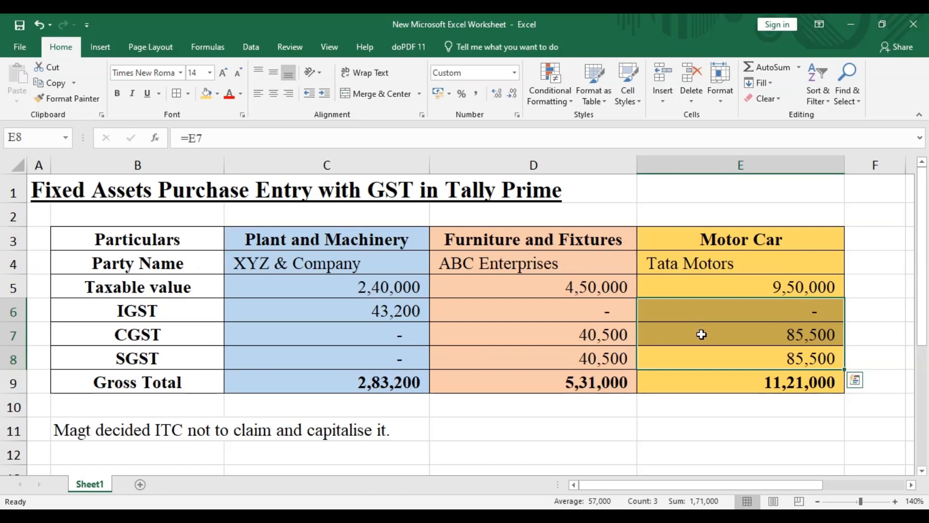
{"action": "left_click", "coordinate": [705, 338]}
{"action": "key", "text": "Down"}
{"action": "key", "text": "Down"}
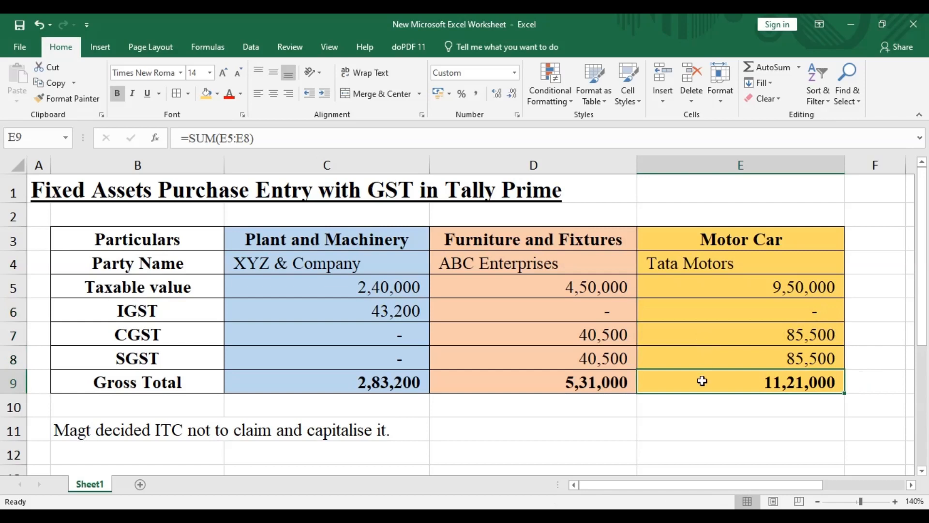
{"action": "left_click", "coordinate": [702, 408]}
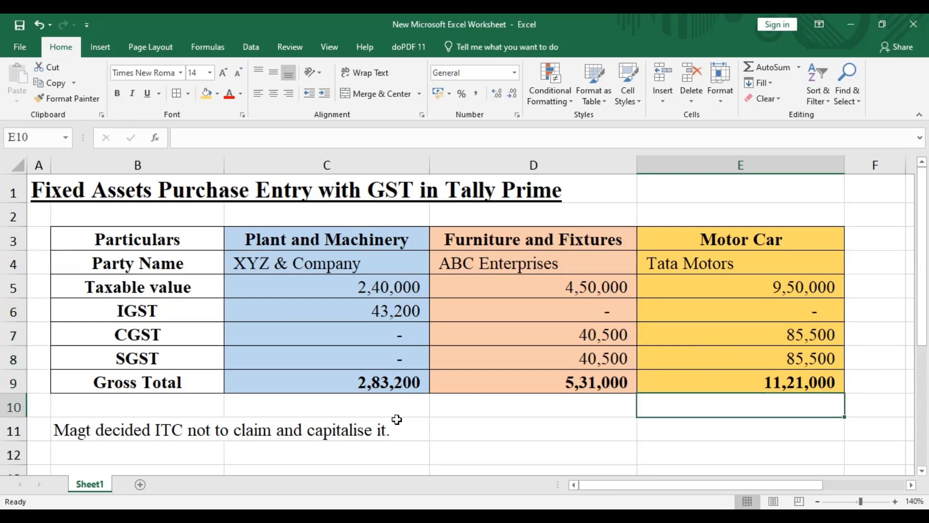
Step: Switch to TallyPrime and enter 009 as the new purchase voucher's supplier invoice number, keeping the date 1-May-24
{"action": "left_click", "coordinate": [261, 518]}
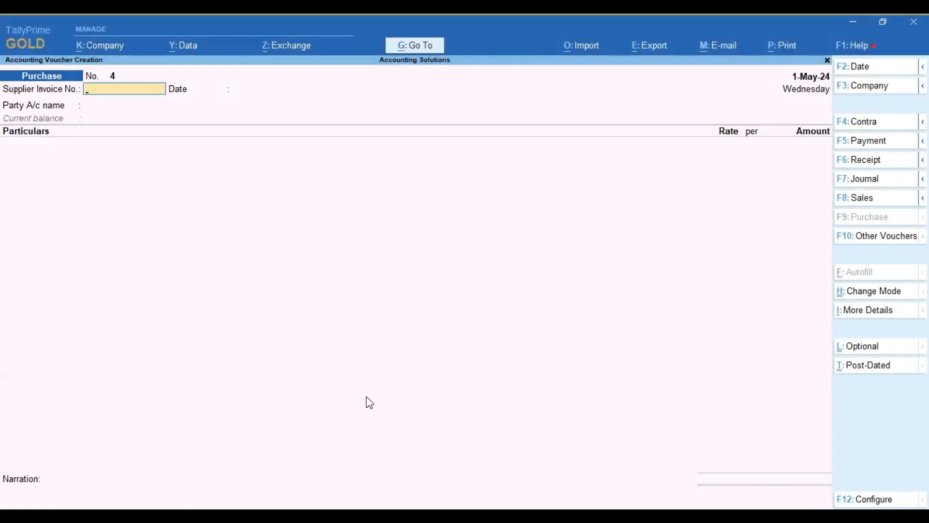
{"action": "type", "text": "009"}
{"action": "key", "text": "Return"}
{"action": "key", "text": "Return"}
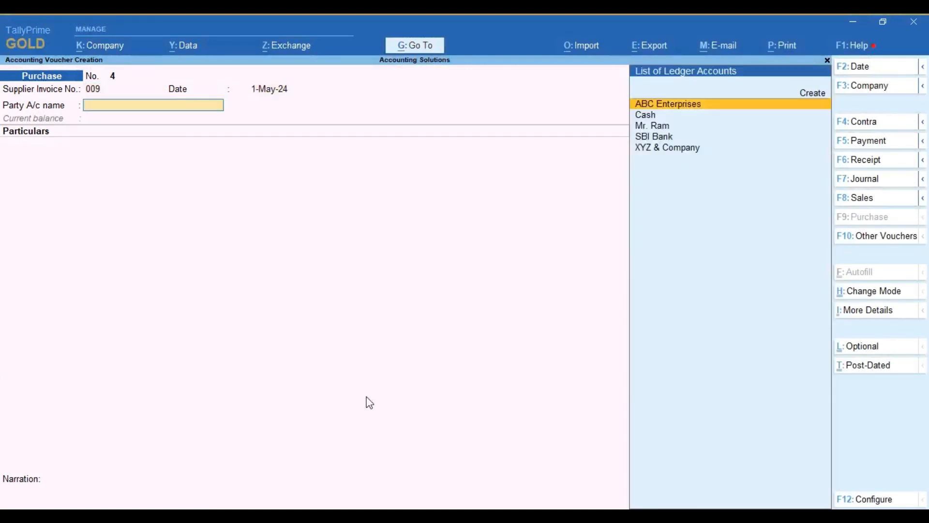
Step: Create the party ledger Tata Motors under Sundry Creditors, keep the remaining defaults and save it into the voucher
{"action": "key", "text": "alt+c"}
{"action": "type", "text": "Tat"}
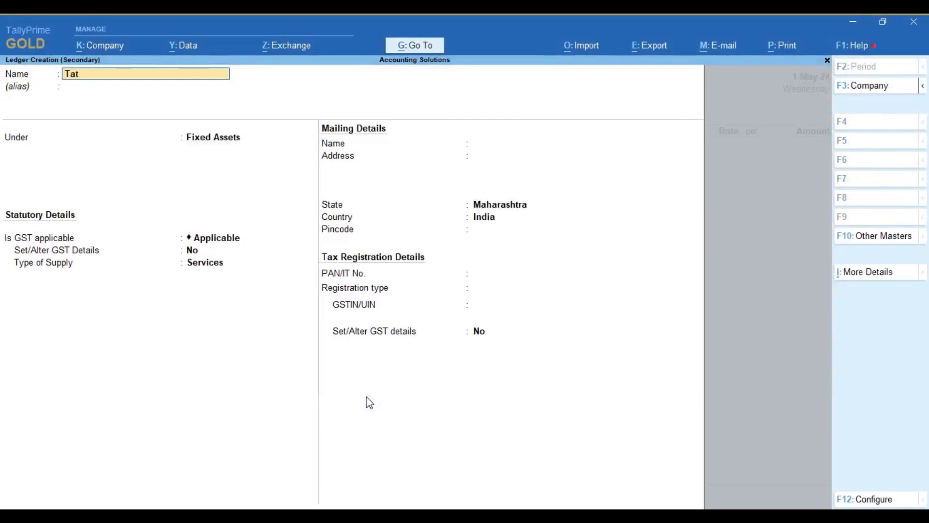
{"action": "type", "text": "a Motors"}
{"action": "key", "text": "Return"}
{"action": "type", "text": "sun"}
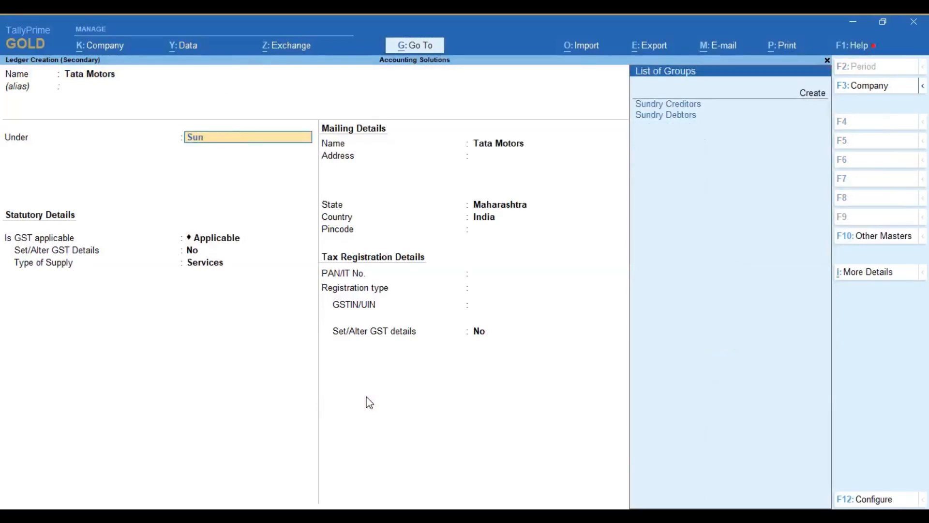
{"action": "key", "text": "Return"}
{"action": "key", "text": "Return"}
{"action": "key", "text": "Return"}
{"action": "key", "text": "Return"}
{"action": "key", "text": "Return"}
{"action": "key", "text": "Return"}
{"action": "key", "text": "Return"}
{"action": "key", "text": "Return"}
{"action": "key", "text": "Return"}
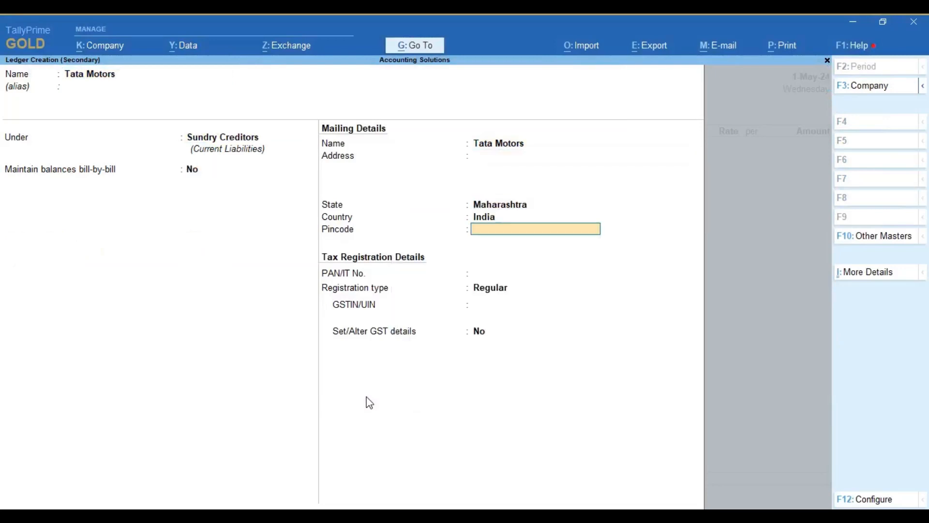
{"action": "key", "text": "Return"}
{"action": "key", "text": "Return"}
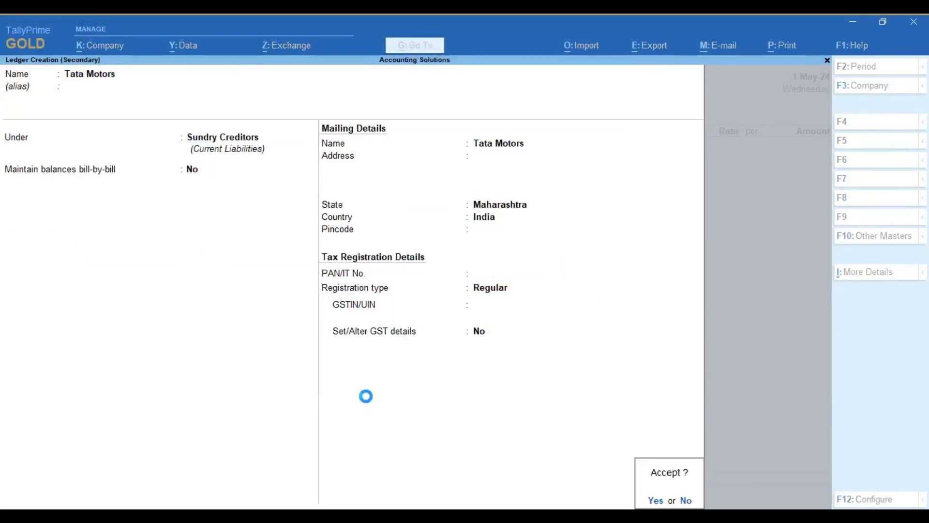
{"action": "key", "text": "Return"}
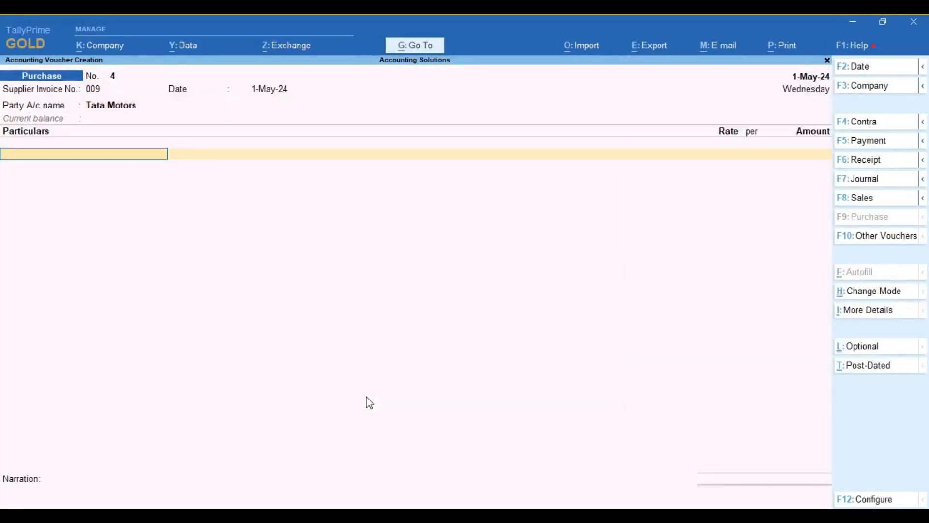
Step: Create a new ledger named Motor Car under Fixed Assets for the voucher's particulars
{"action": "key", "text": "alt+c"}
{"action": "type", "text": "Moto"}
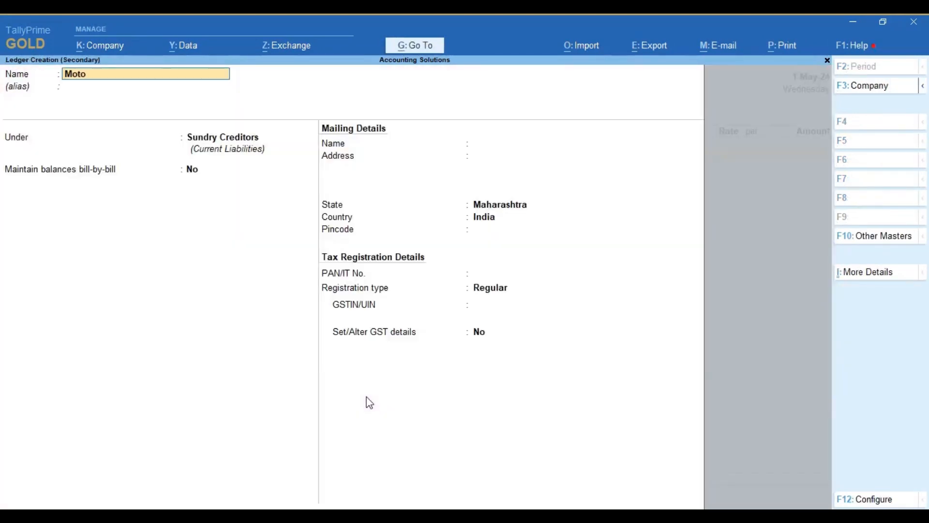
{"action": "type", "text": "r Car"}
{"action": "key", "text": "Return"}
{"action": "type", "text": "Fix"}
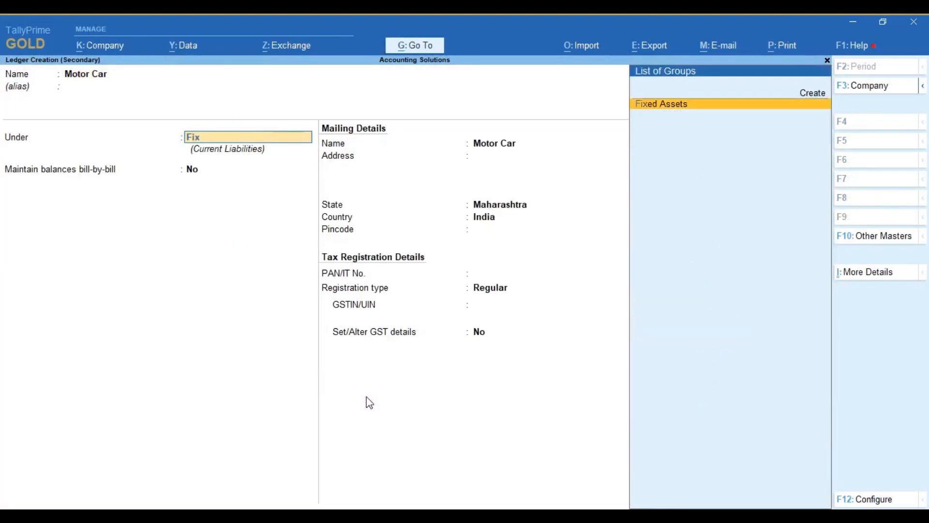
{"action": "key", "text": "Return"}
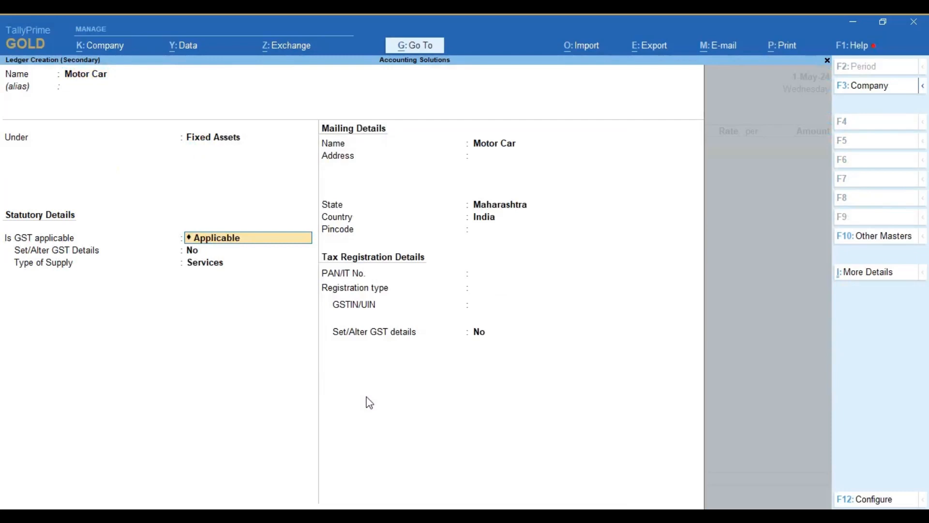
Step: Keep GST as Applicable and the other defaults for the Motor Car ledger, save it and leave its description blank
{"action": "key", "text": "Return"}
{"action": "key", "text": "Return"}
{"action": "key", "text": "Return"}
{"action": "key", "text": "Return"}
{"action": "key", "text": "Return"}
{"action": "key", "text": "Return"}
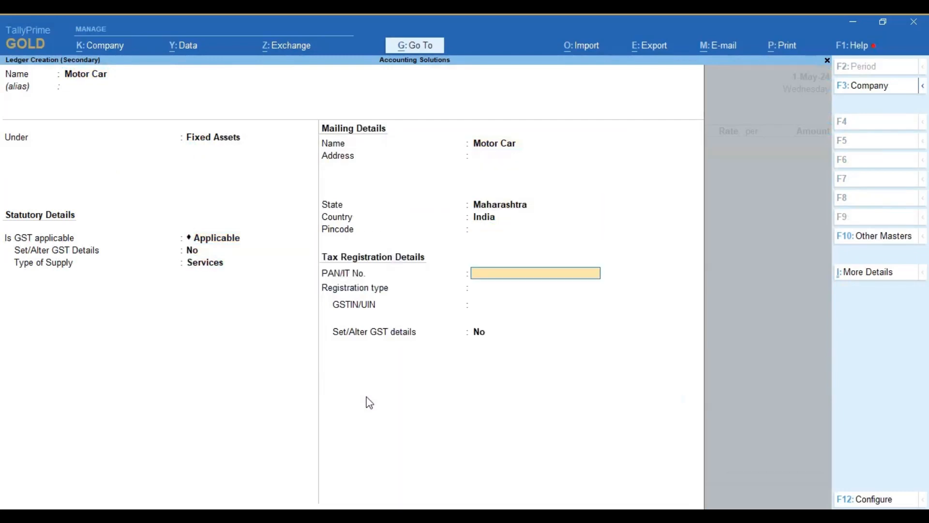
{"action": "key", "text": "Return"}
{"action": "key", "text": "Return"}
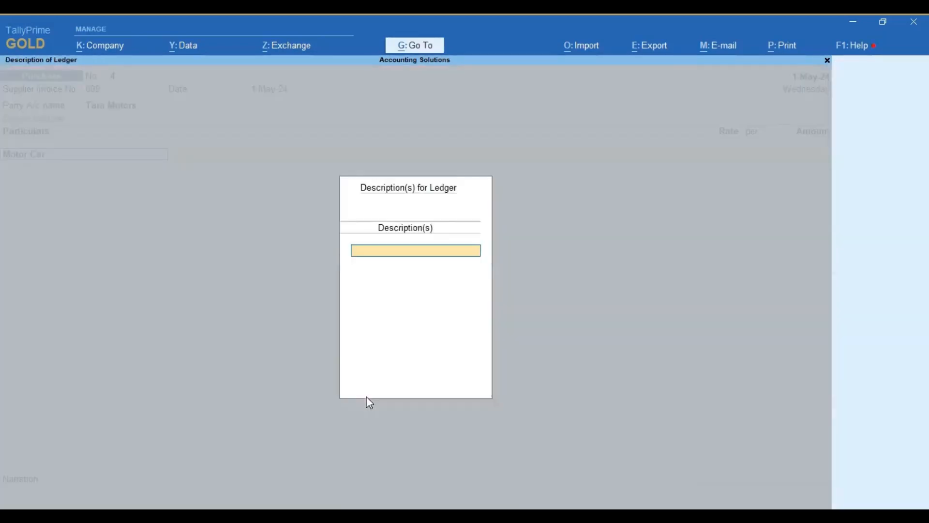
{"action": "key", "text": "Return"}
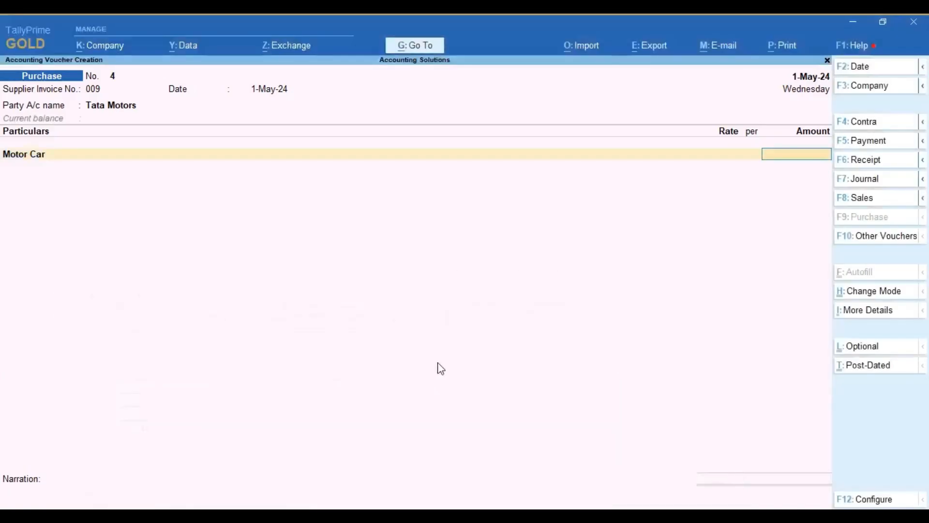
Step: Enter 1121000 as the Motor Car amount and save the purchase voucher without a narration
{"action": "type", "text": "1121000"}
{"action": "key", "text": "Return"}
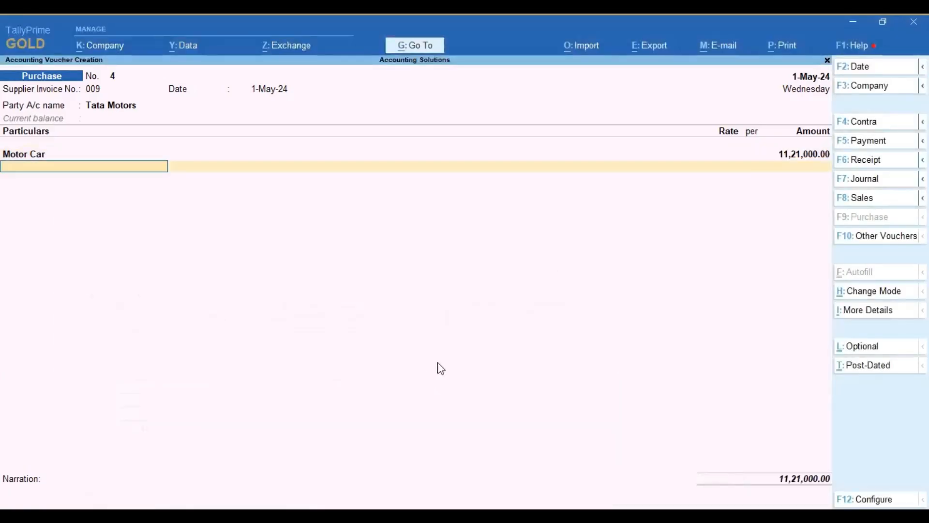
{"action": "key", "text": "Return"}
{"action": "key", "text": "Return"}
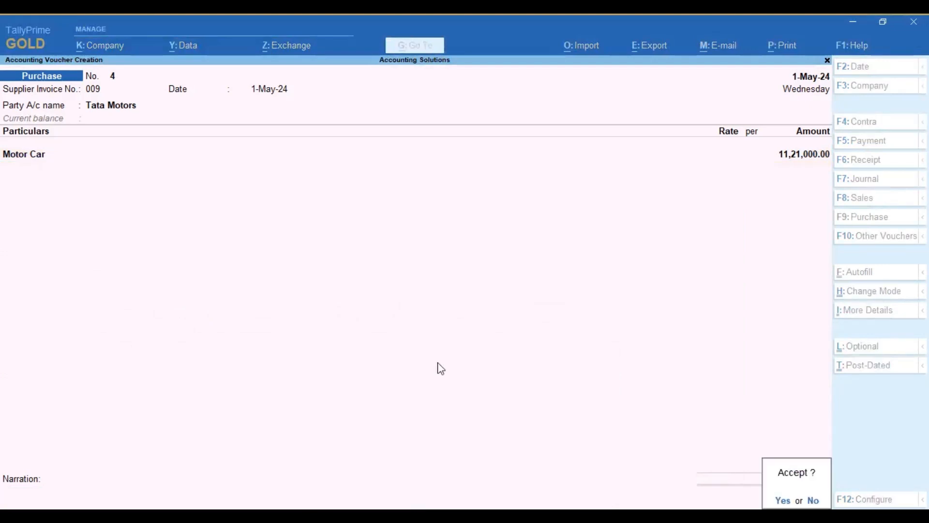
{"action": "key", "text": "Return"}
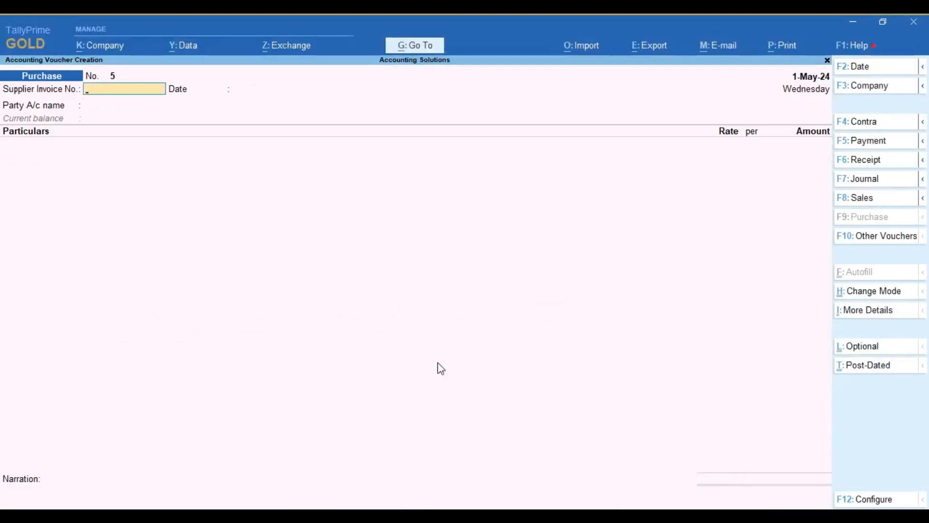
Step: Leave voucher entry, open the Balance Sheet and drill down into the Fixed Assets group summary
{"action": "key", "text": "Escape"}
{"action": "key", "text": "Return"}
{"action": "key", "text": "Escape"}
{"action": "key", "text": "Escape"}
{"action": "key", "text": "b"}
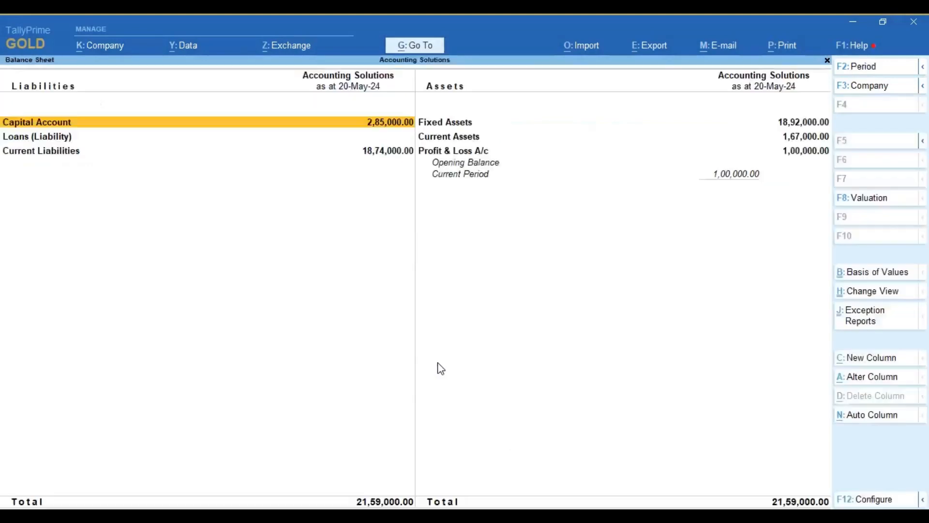
{"action": "key", "text": "Right"}
{"action": "key", "text": "Down"}
{"action": "key", "text": "Up"}
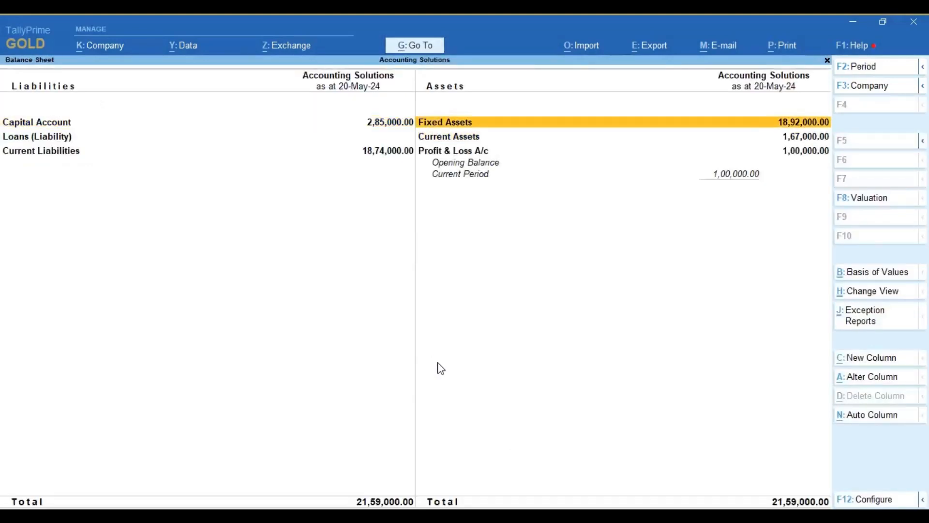
{"action": "key", "text": "Return"}
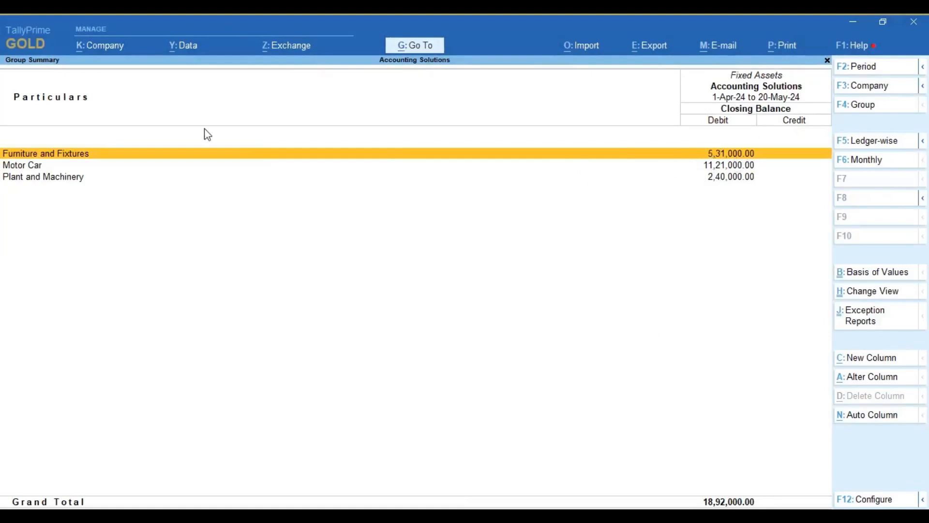
Step: Review the Furniture and Fixtures, Motor Car and Plant and Machinery balances by temporarily marking their lines
{"action": "key", "text": "Down"}
{"action": "key", "text": "space"}
{"action": "key", "text": "Down"}
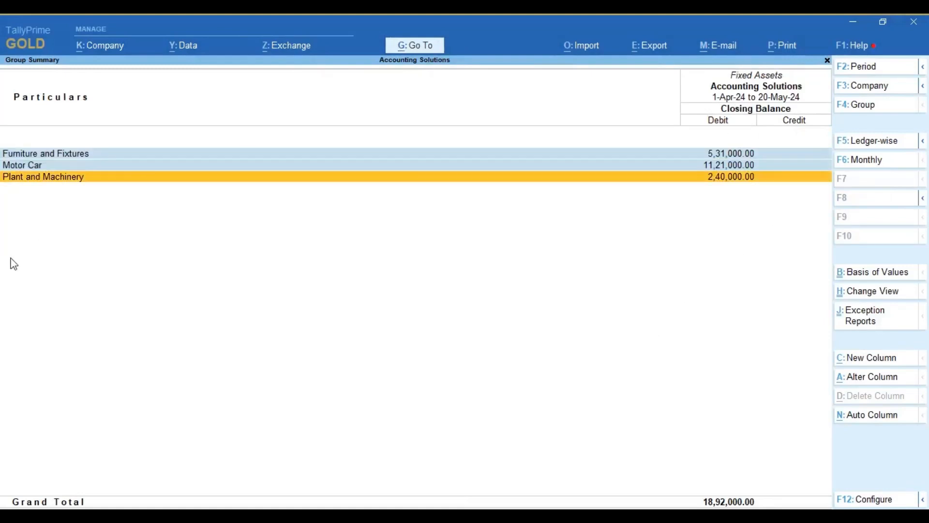
{"action": "key", "text": "space"}
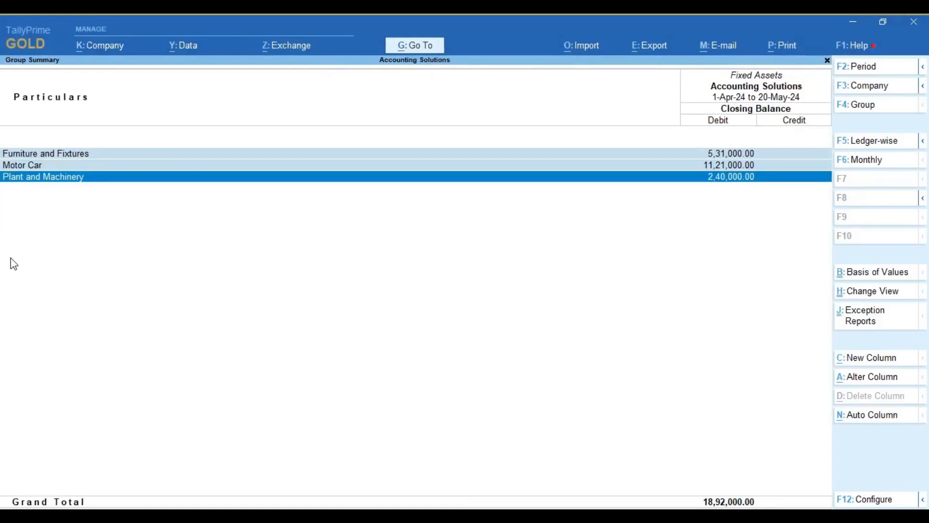
{"action": "key", "text": "space"}
{"action": "key", "text": "Up"}
{"action": "key", "text": "space"}
{"action": "key", "text": "Up"}
{"action": "key", "text": "space"}
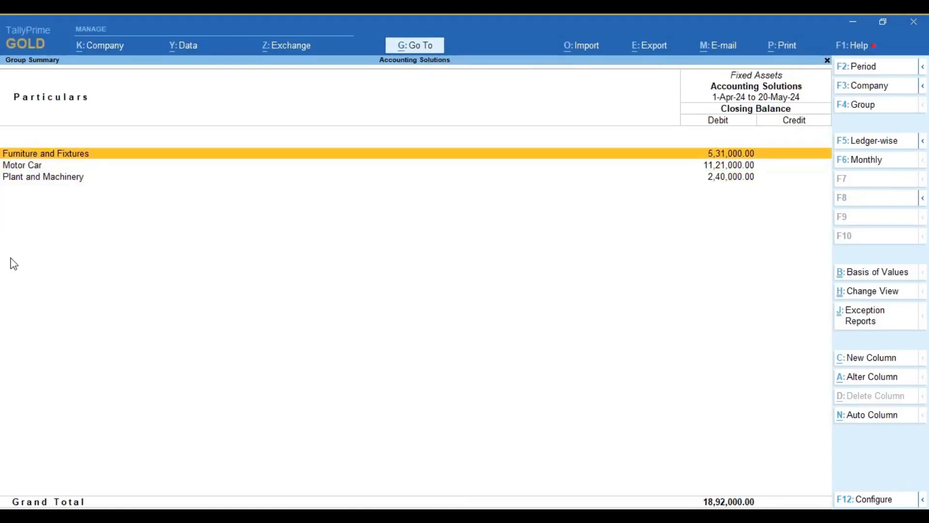